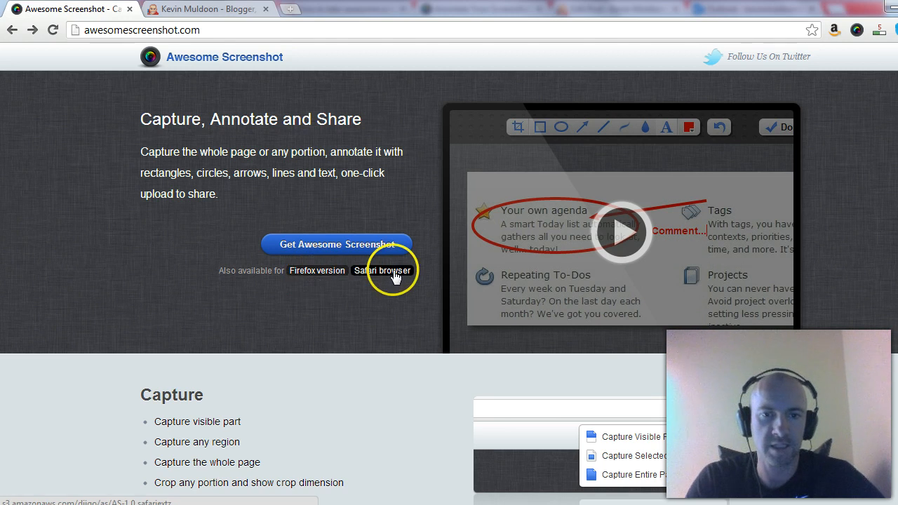
- Open the Get Awesome Screenshot link in a new tab and switch to its Chrome Web Store listing
right_click(359, 243)
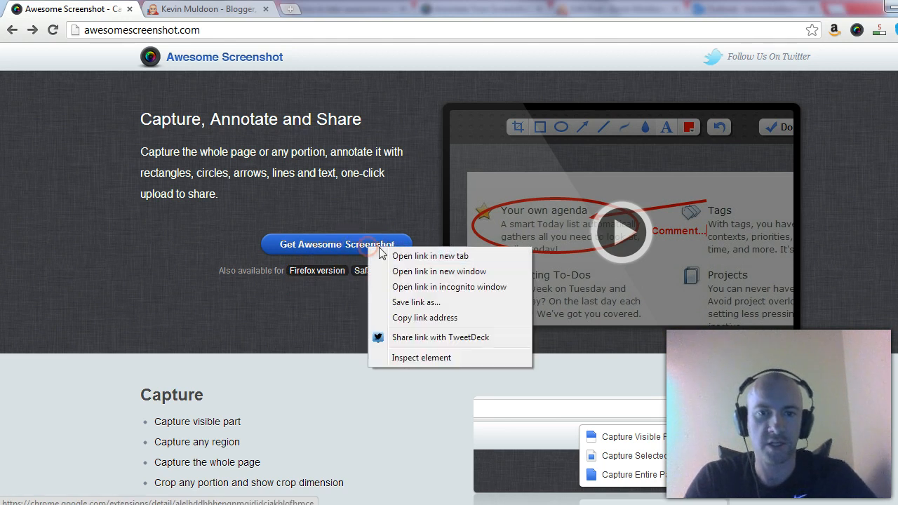
left_click(404, 254)
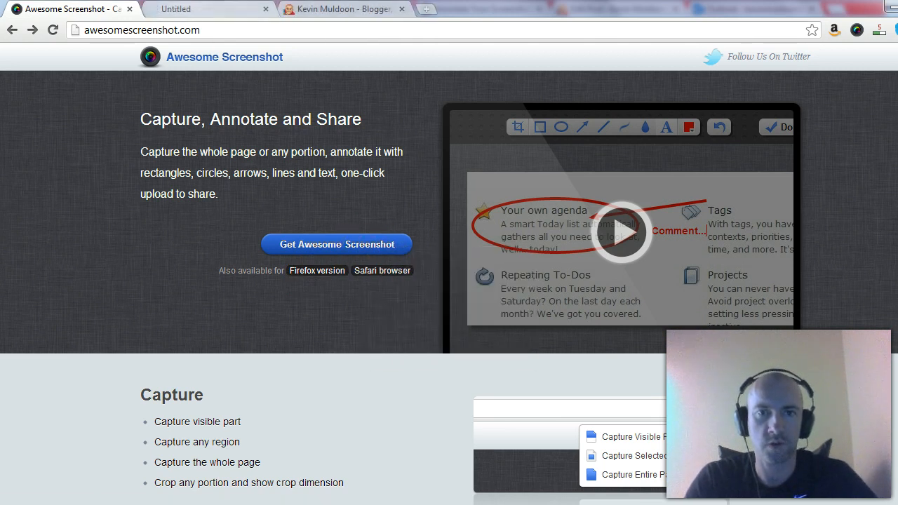
key("ctrl+Tab")
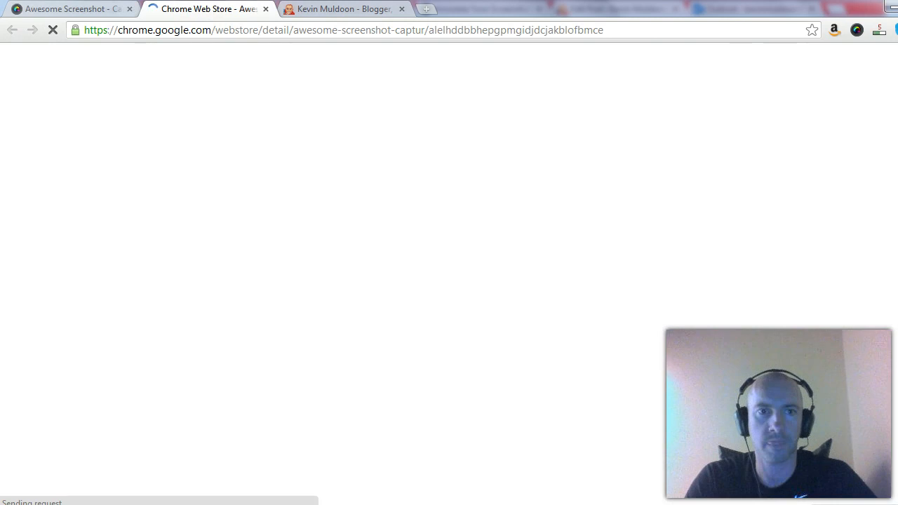
- Return to the homepage, confirm the extension is already added, and close the Chrome Web Store tab
left_click(106, 9)
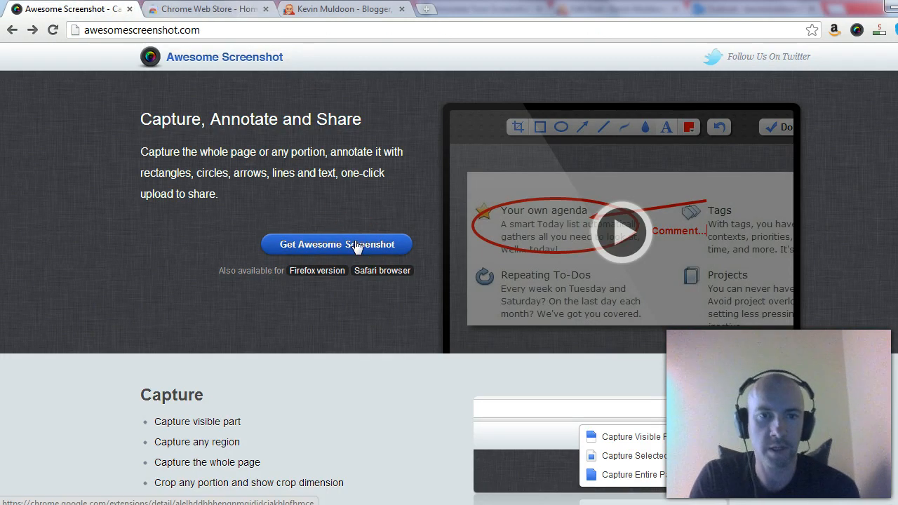
left_click(217, 30)
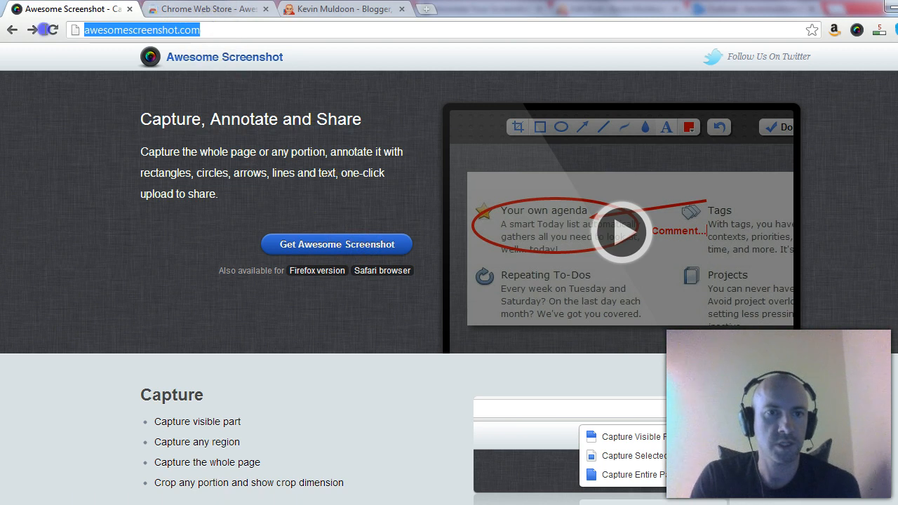
left_click(211, 8)
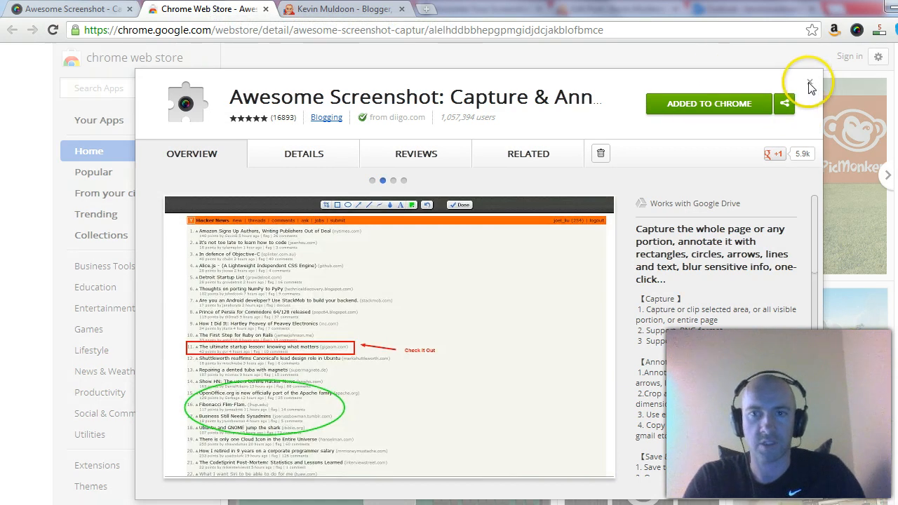
left_click(266, 10)
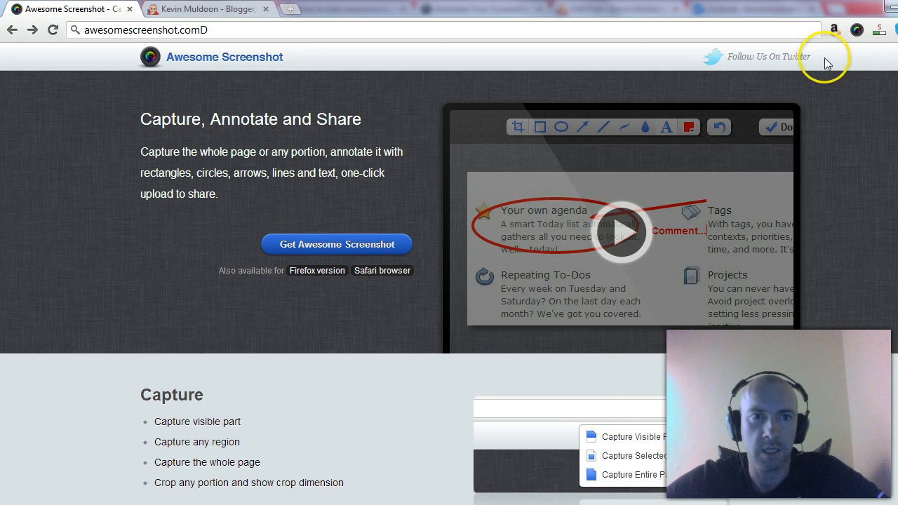
- Delete the stray letter from the address bar and switch to the blog homepage tab
key("BackSpace")
left_click(836, 160)
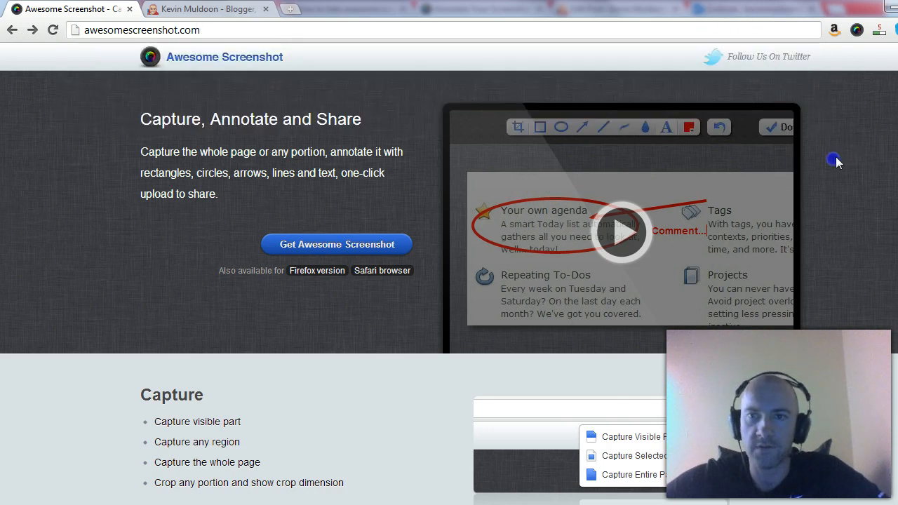
left_click(220, 7)
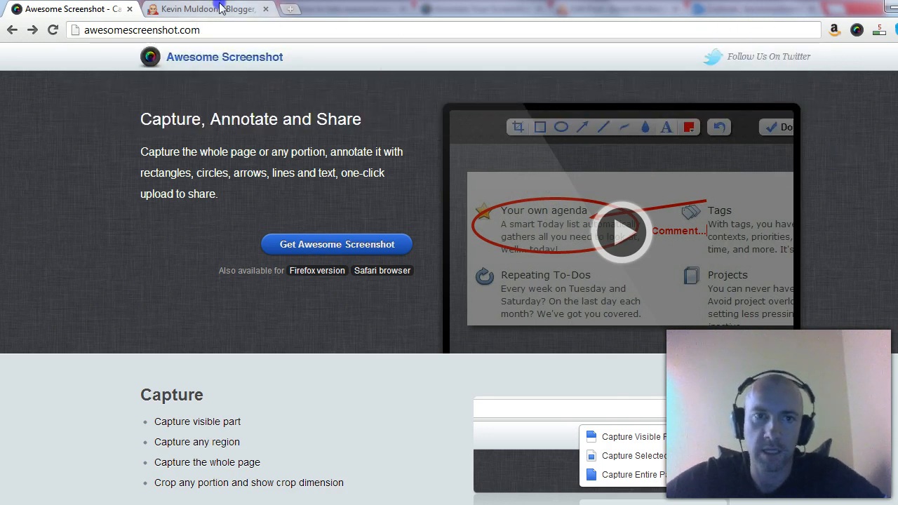
left_click(857, 30)
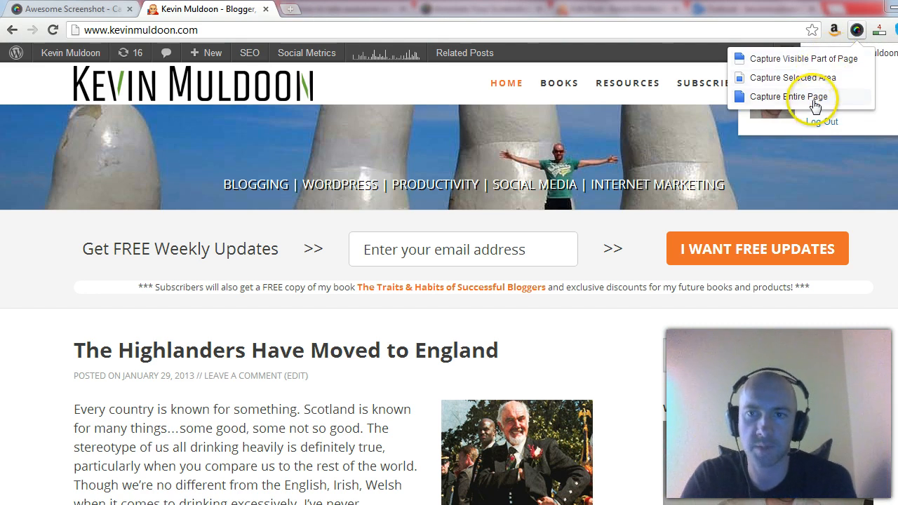
left_click(804, 62)
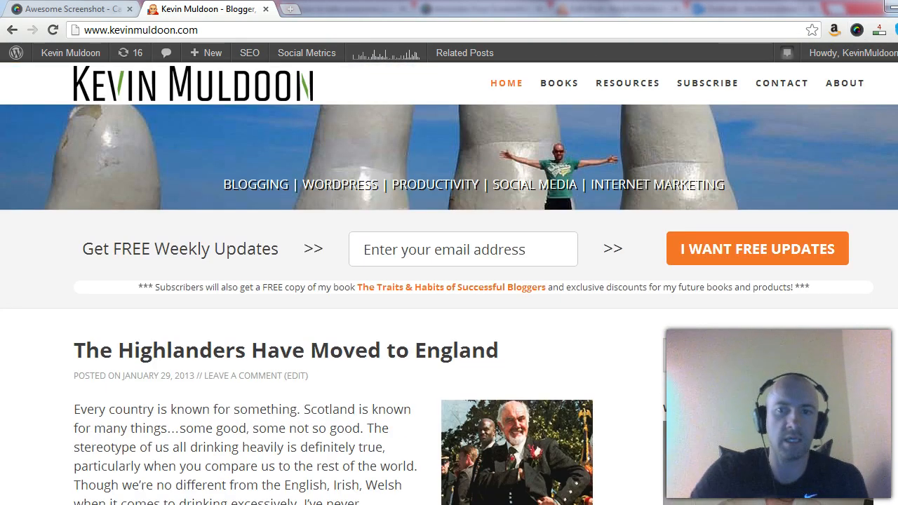
left_click(857, 30)
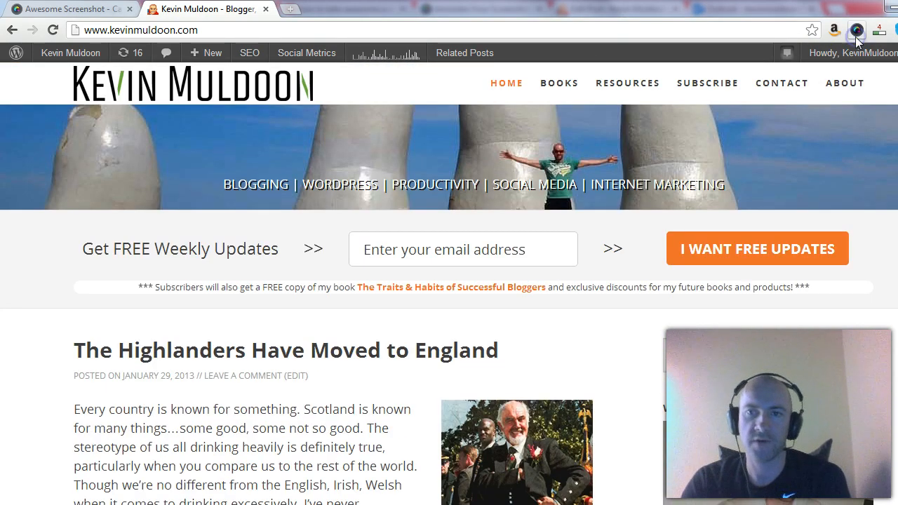
left_click(814, 58)
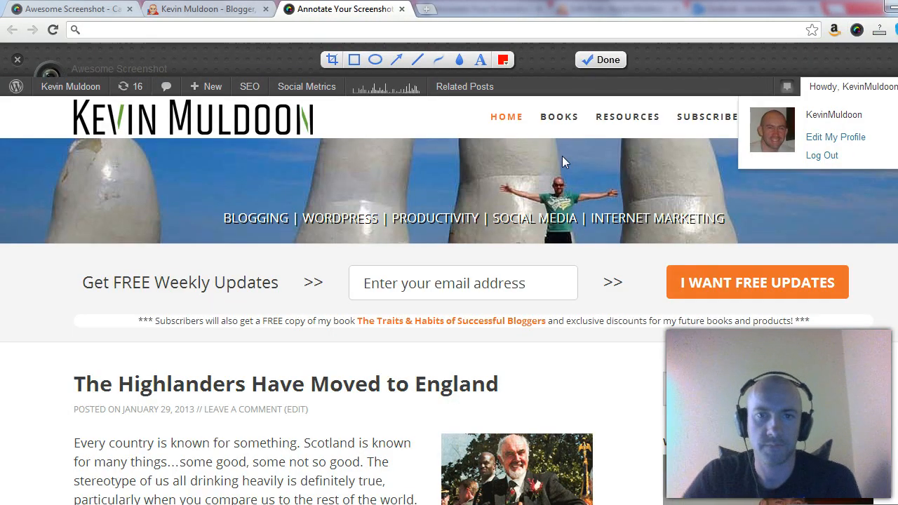
scroll(544, 274, "down", 1)
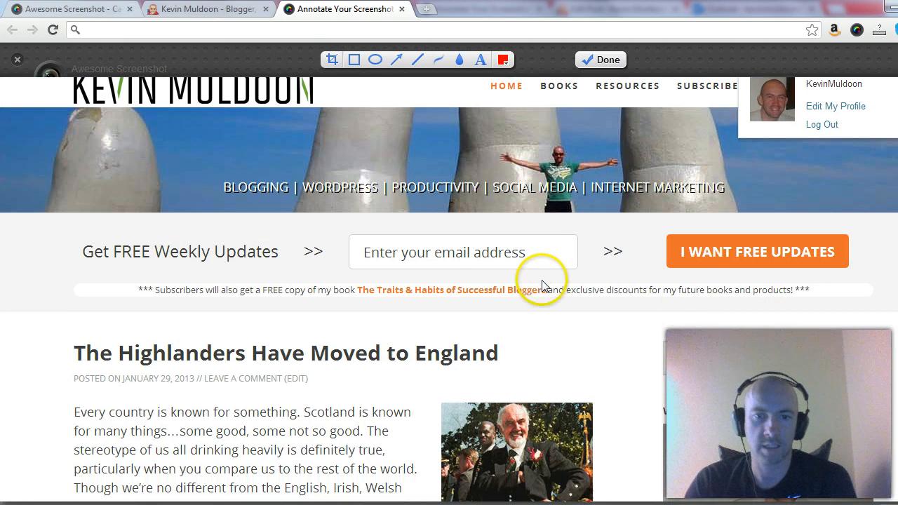
scroll(544, 284, "up", 1)
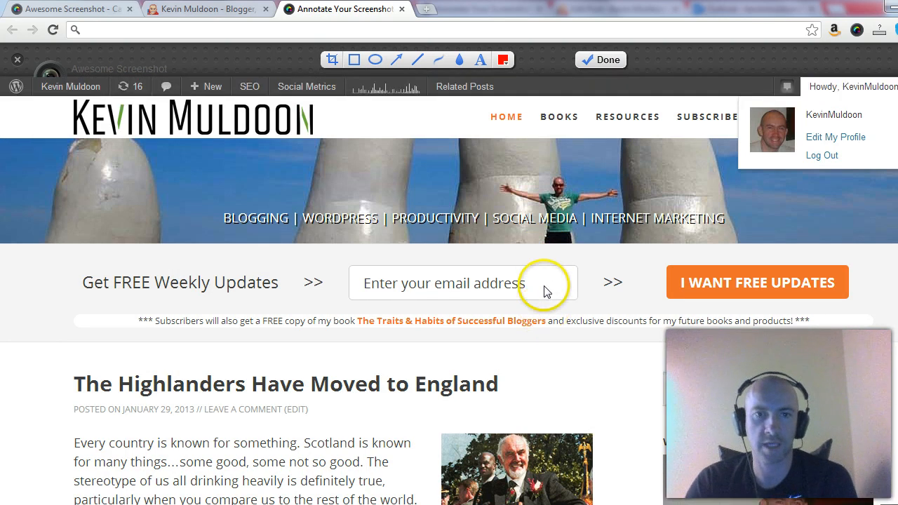
scroll(547, 305, "down", 1)
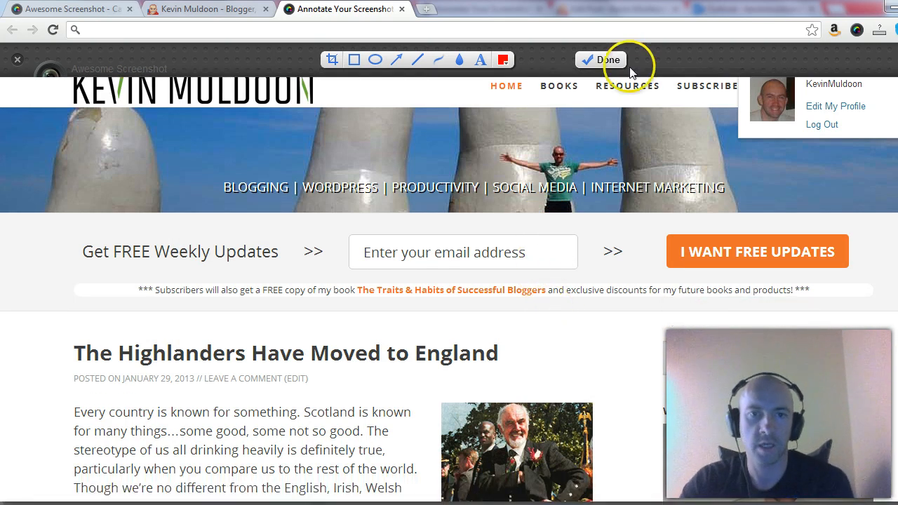
scroll(450, 275, "up", 1)
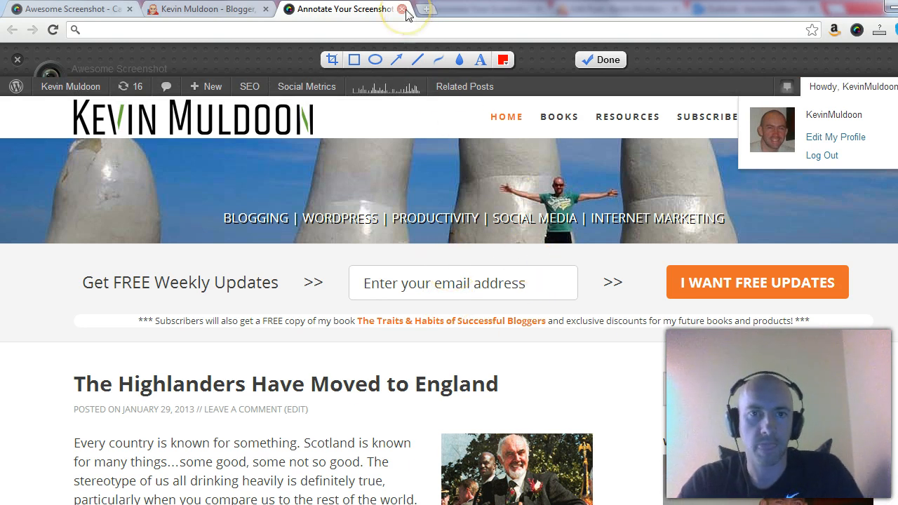
left_click(403, 9)
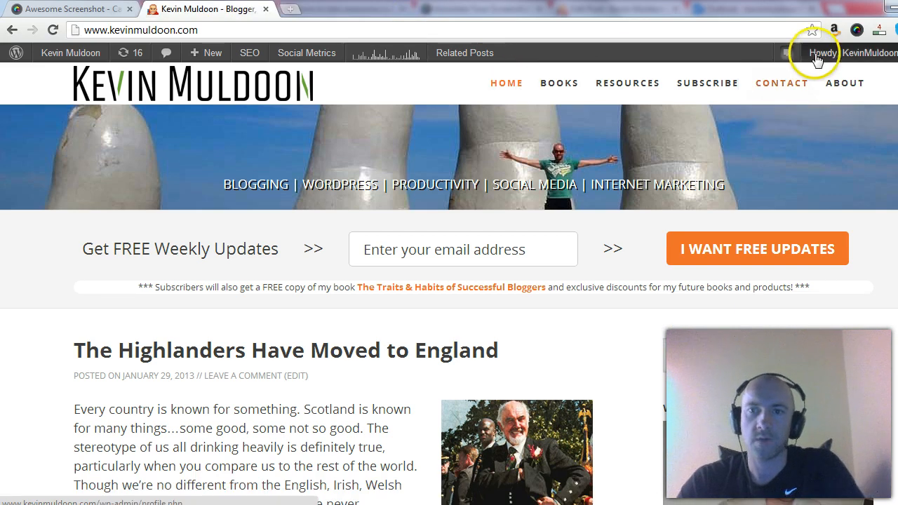
- From the Awesome Screenshot toolbar menu, choose Capture Entire Page
left_click(857, 31)
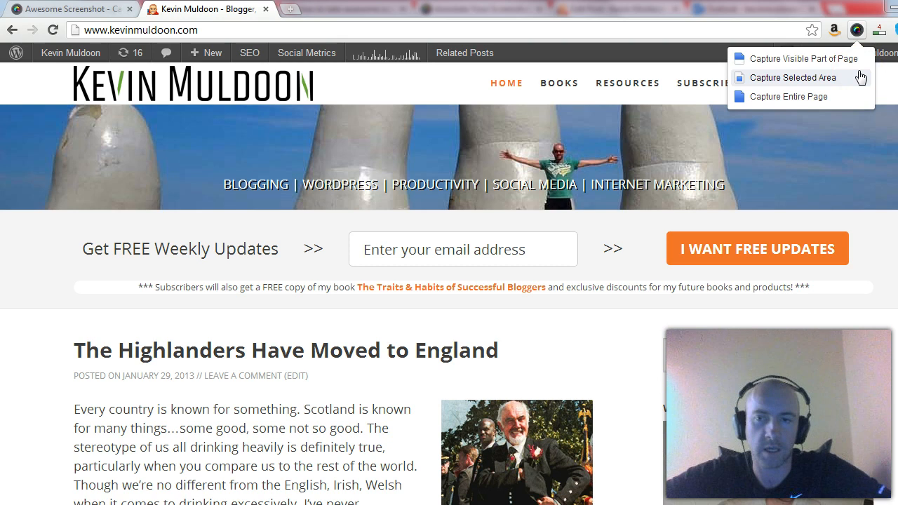
left_click(802, 105)
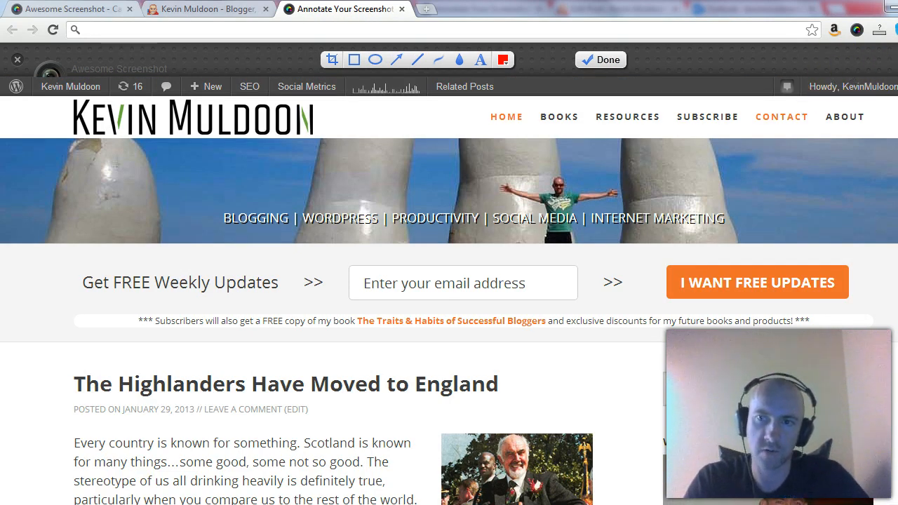
- Look over the full-page capture preview, then close the editor tab without saving
scroll(449, 290, "down", 15)
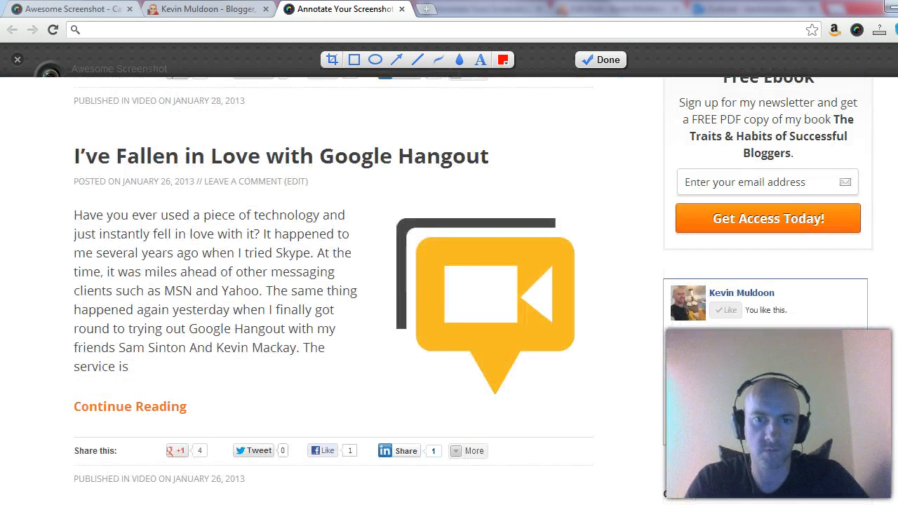
scroll(449, 290, "down", 15)
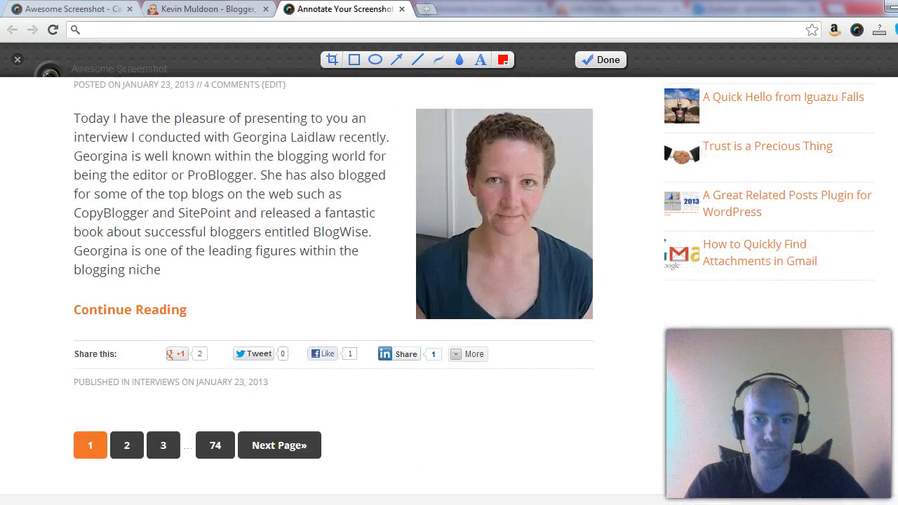
scroll(449, 290, "down", 10)
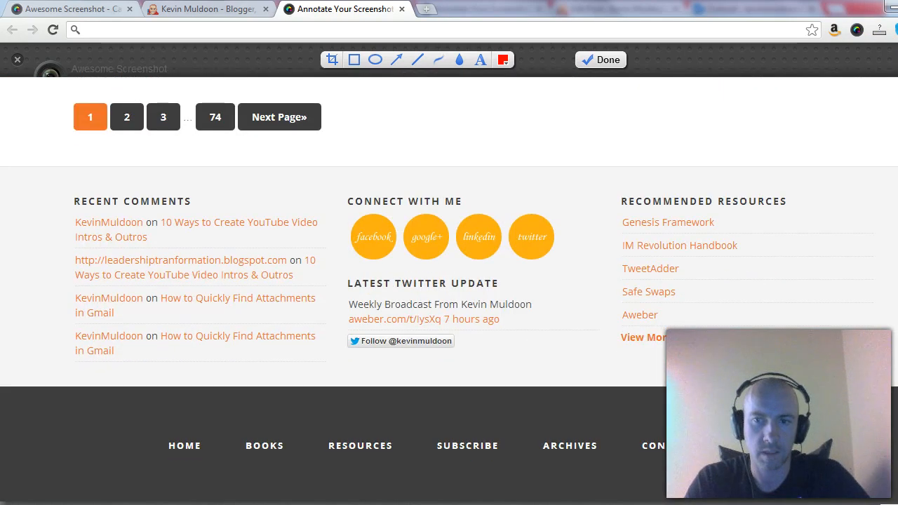
scroll(449, 290, "up", 20)
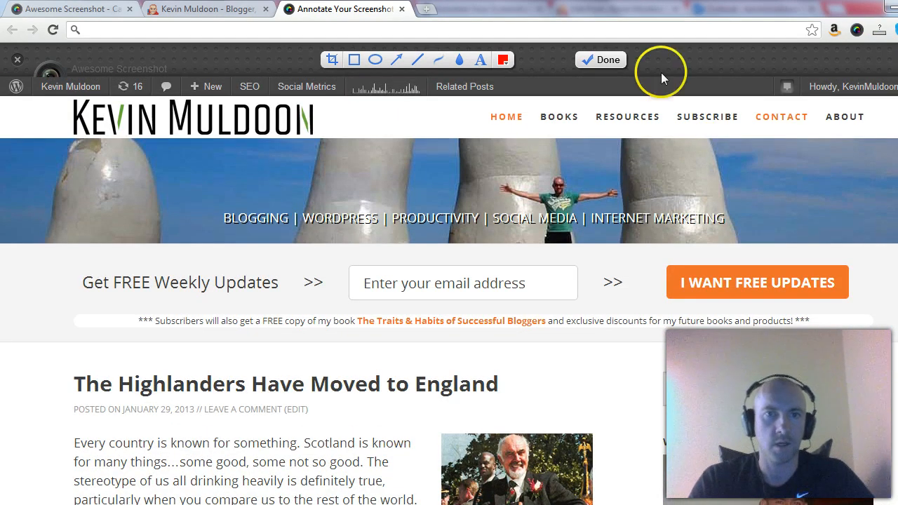
left_click(402, 9)
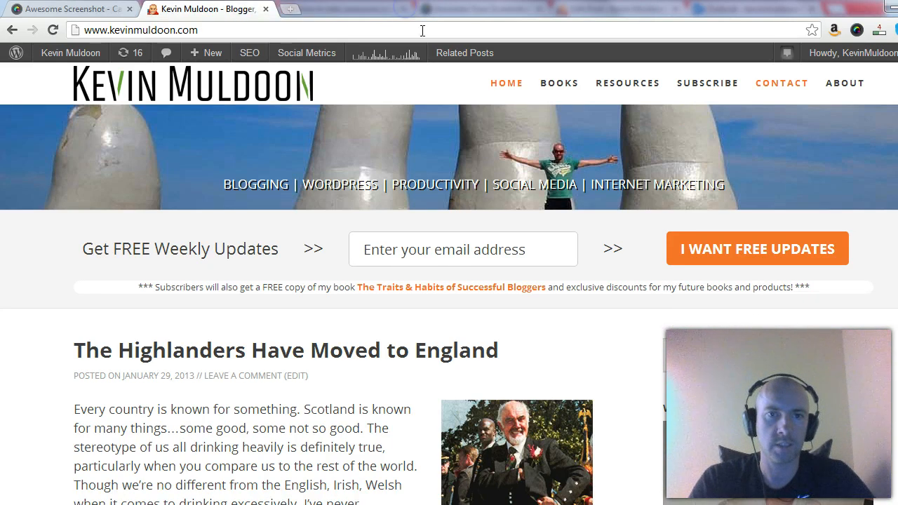
- Select the blog header area (logo, navigation, banner, about 971 × 207) and capture it
left_click(855, 31)
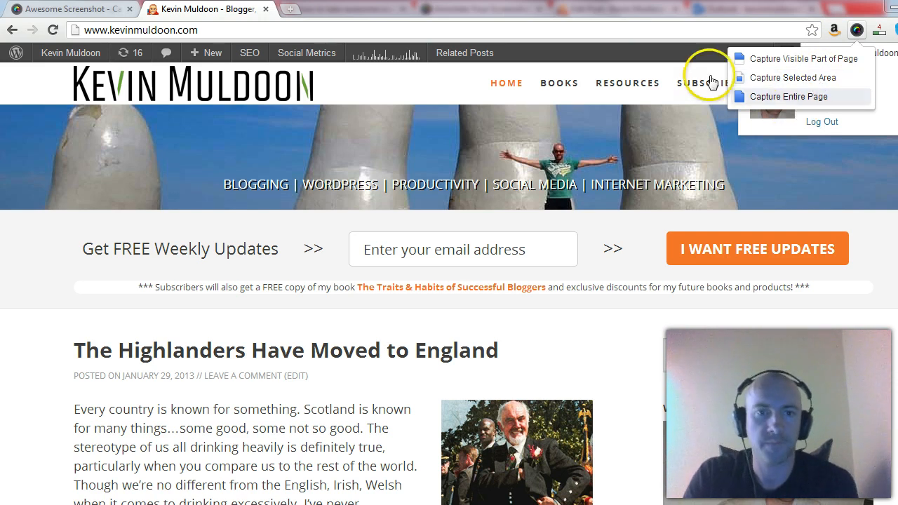
left_click(207, 334)
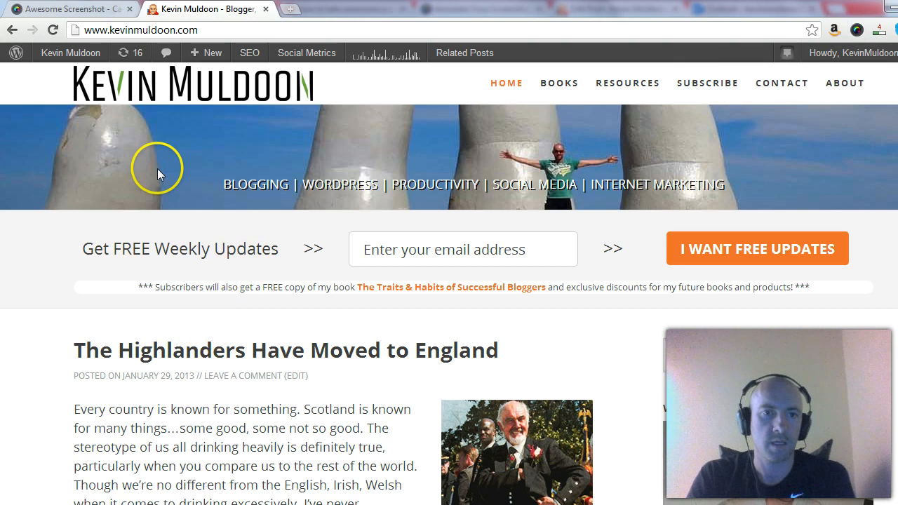
left_click(857, 30)
left_click(813, 83)
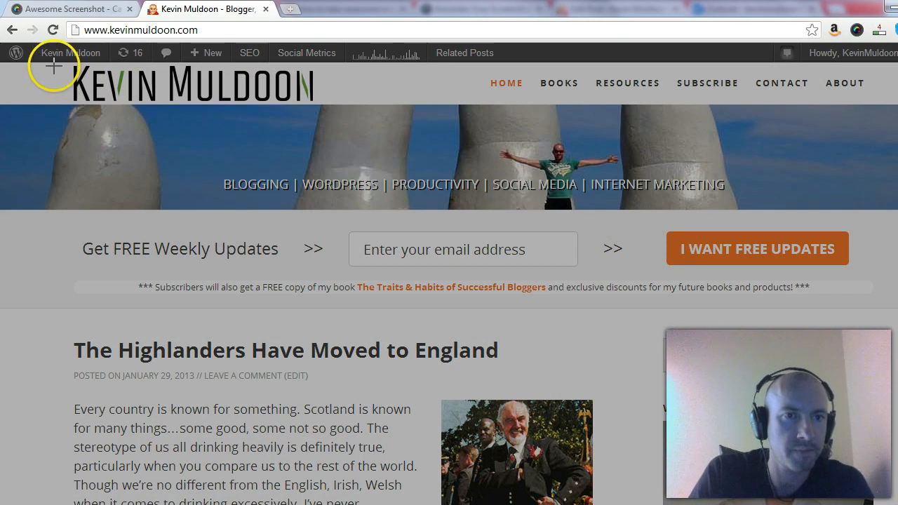
mouse_move(59, 63)
left_mouse_down()
mouse_move(131, 108)
mouse_move(417, 208)
mouse_move(744, 204)
mouse_move(727, 210)
left_mouse_up()
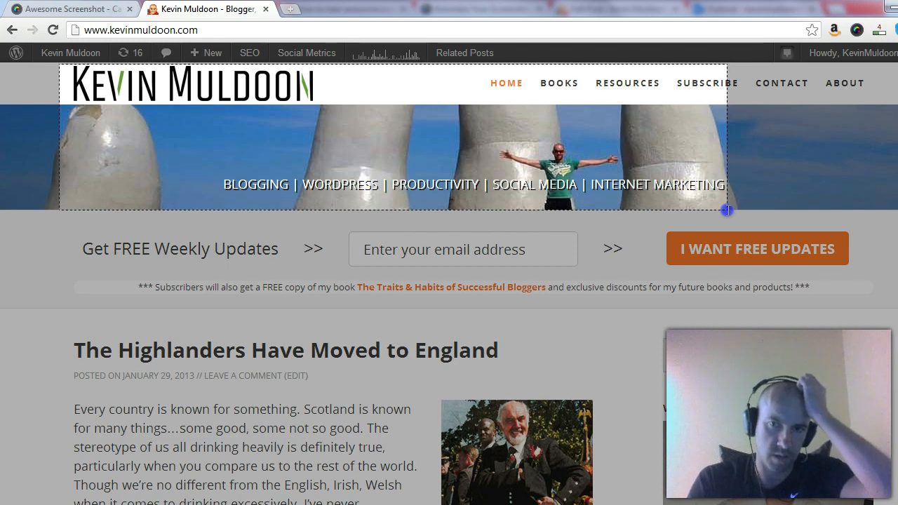
left_click_drag(730, 210, 732, 209)
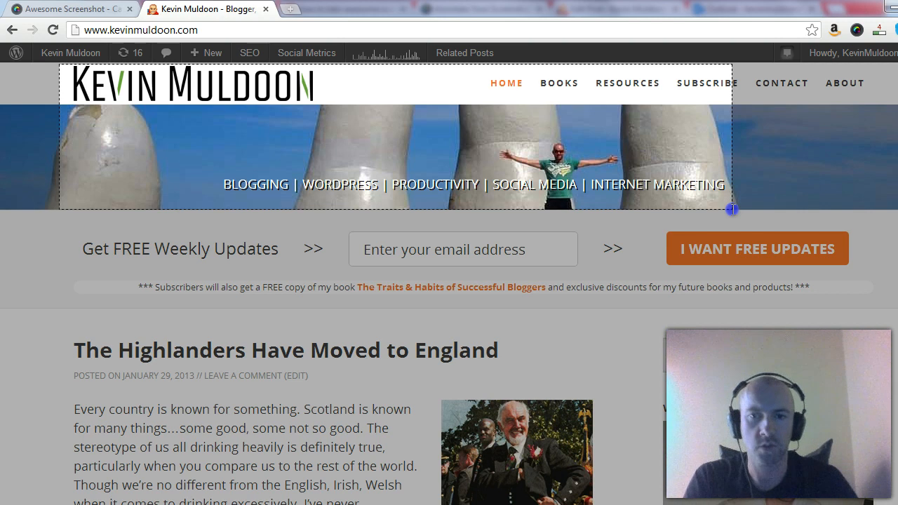
left_click_drag(736, 209, 742, 209)
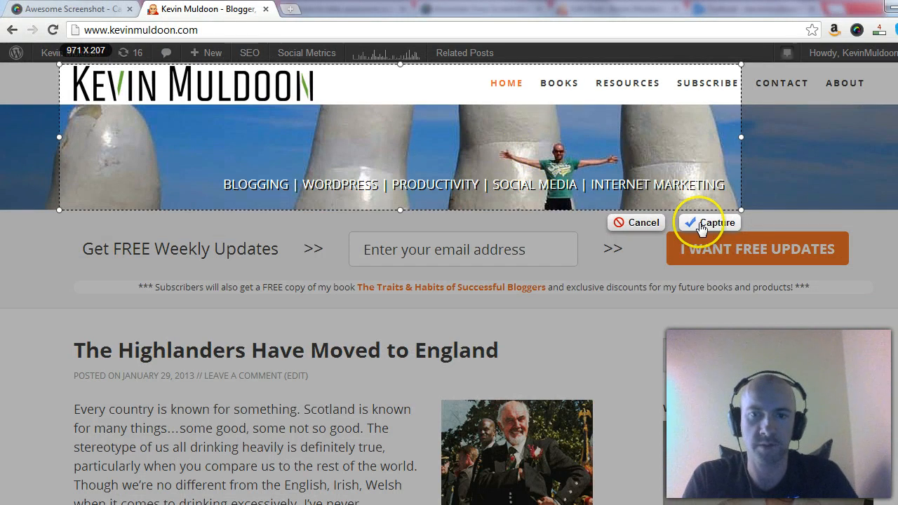
mouse_move(365, 131)
left_mouse_down()
mouse_move(374, 222)
mouse_move(355, 318)
mouse_move(355, 171)
mouse_move(367, 131)
left_mouse_up()
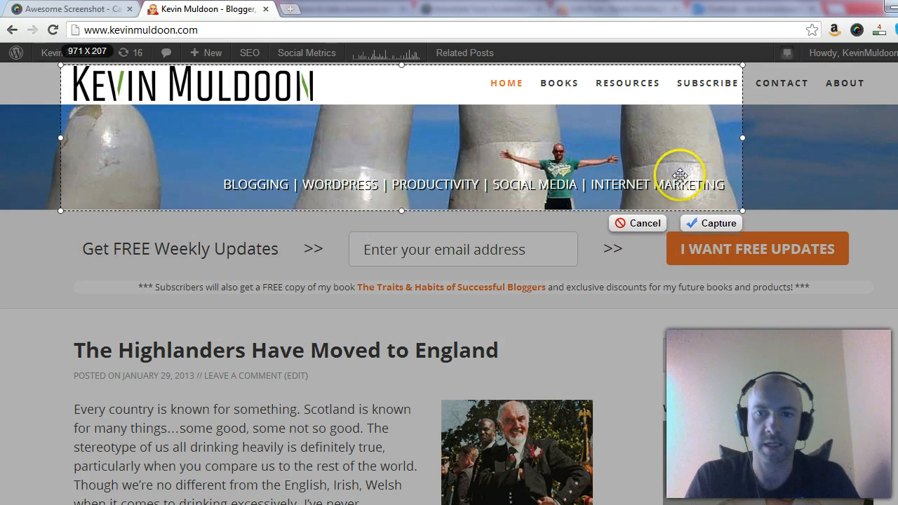
left_click(709, 224)
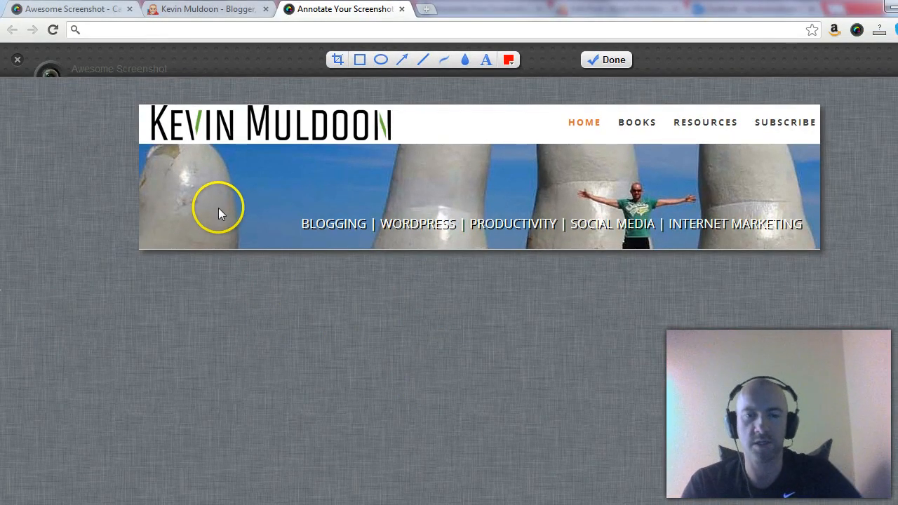
- Draw a red rectangle on the left pillar, an arrow pointing at the man, and a straight line
left_click(361, 61)
mouse_move(164, 147)
left_mouse_down()
mouse_move(213, 194)
mouse_move(151, 160)
left_mouse_up()
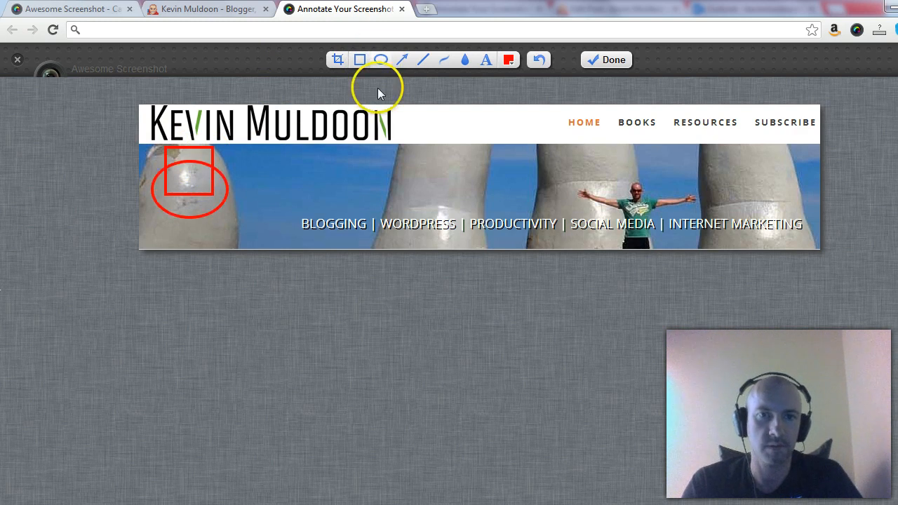
left_click(402, 59)
left_click_drag(559, 239, 607, 203)
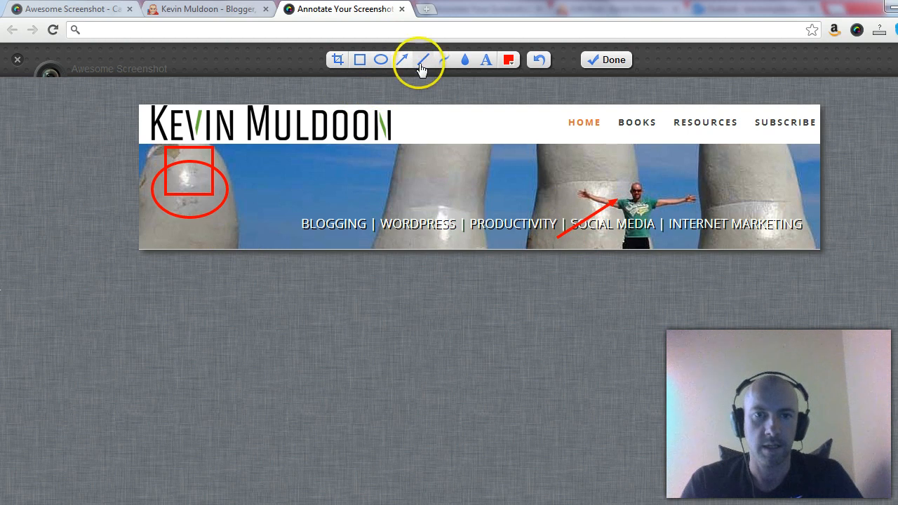
left_click_drag(273, 181, 358, 242)
left_click(444, 62)
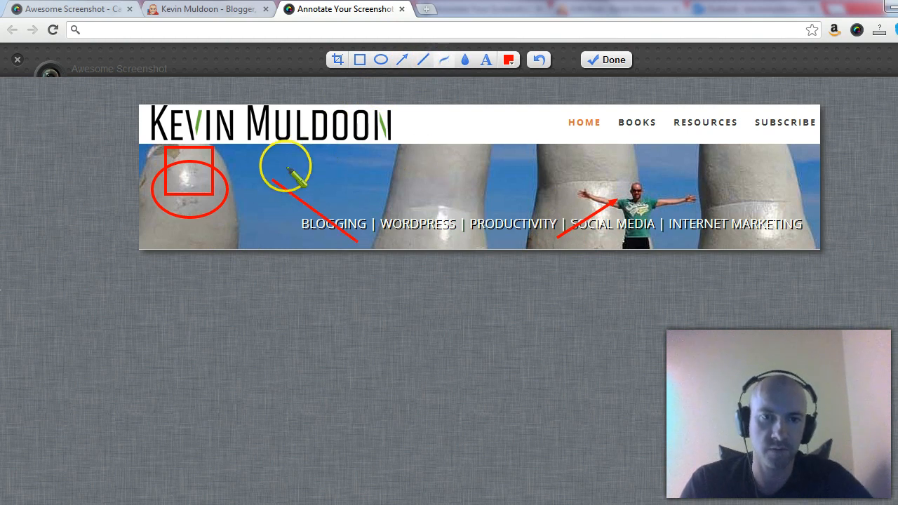
- Hand-write AWESOME in red freehand strokes across the banner sky
mouse_move(286, 169)
left_mouse_down()
mouse_move(306, 164)
mouse_move(347, 203)
mouse_move(356, 163)
mouse_move(379, 161)
mouse_move(358, 205)
left_mouse_up()
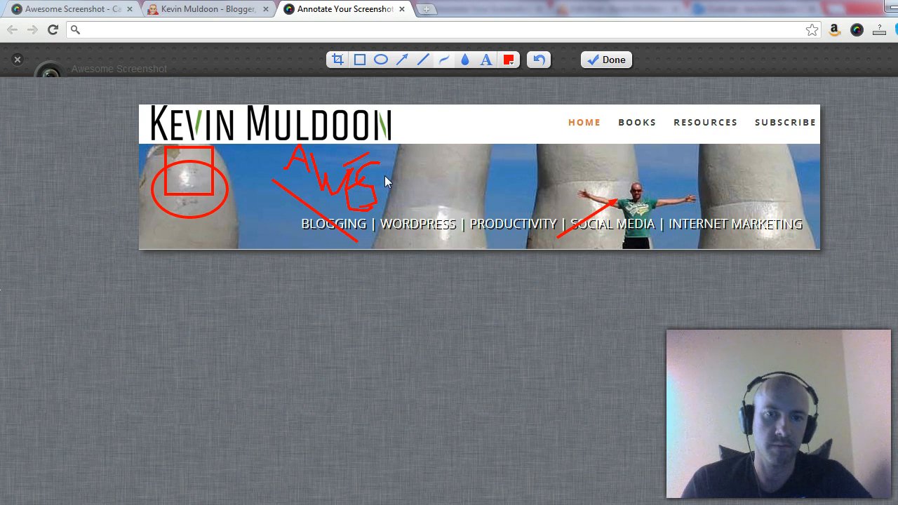
left_click(466, 59)
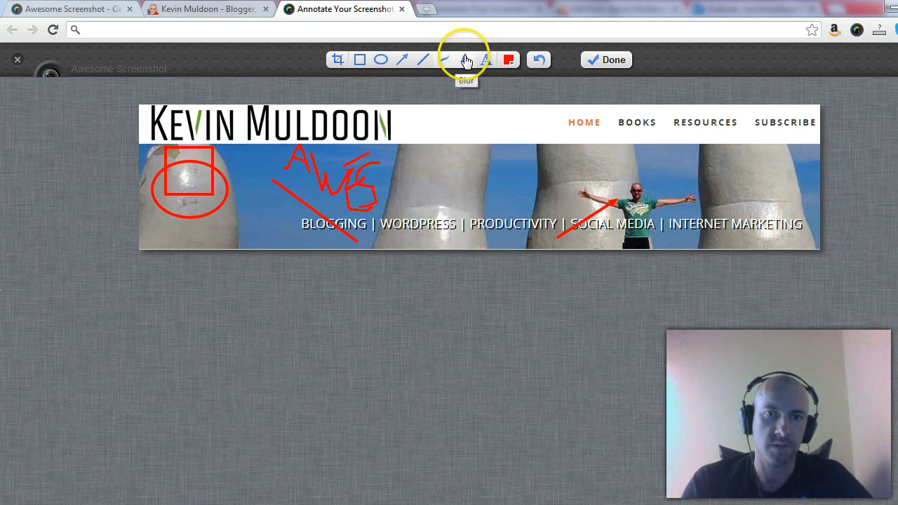
mouse_move(389, 181)
left_mouse_down()
mouse_move(405, 176)
mouse_move(422, 190)
mouse_move(460, 181)
mouse_move(480, 207)
mouse_move(473, 180)
left_mouse_up()
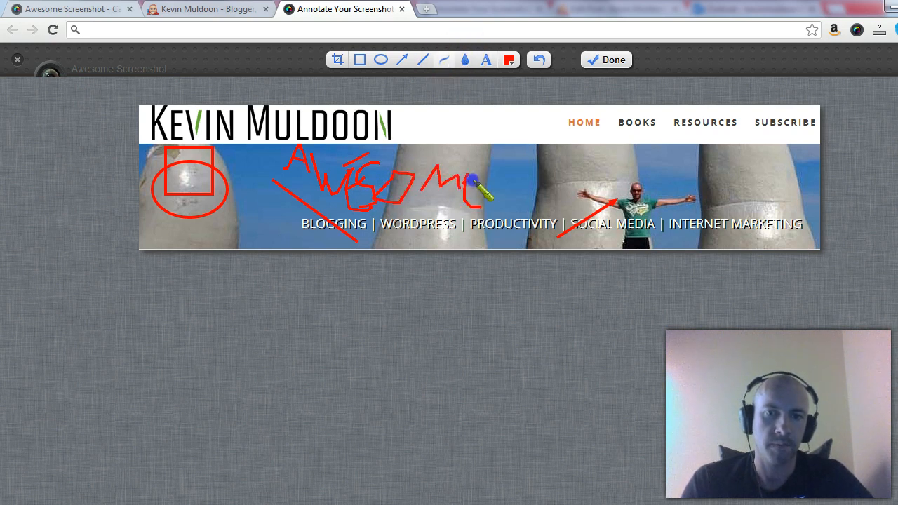
- Attempt to blur the BOOKS navigation link with the Blur tool
left_click(466, 61)
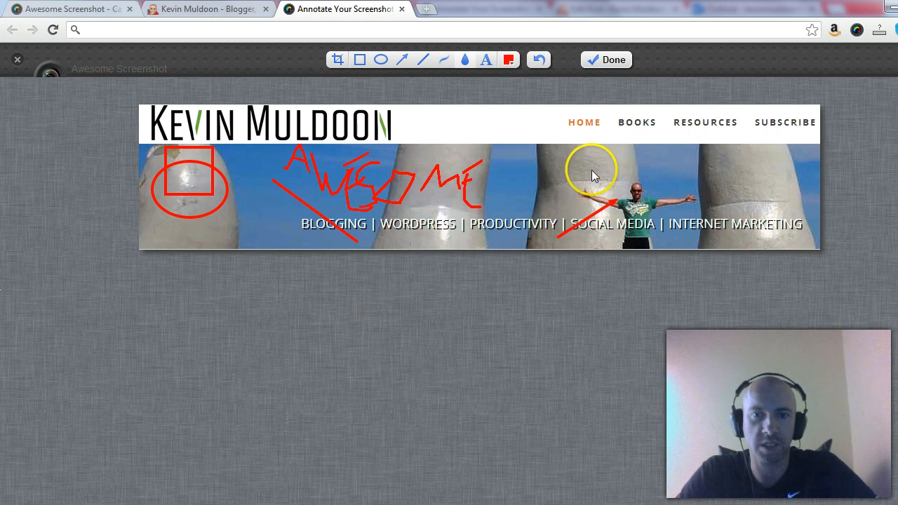
mouse_move(624, 122)
left_mouse_down()
mouse_move(637, 121)
mouse_move(627, 116)
left_mouse_up()
left_click(466, 61)
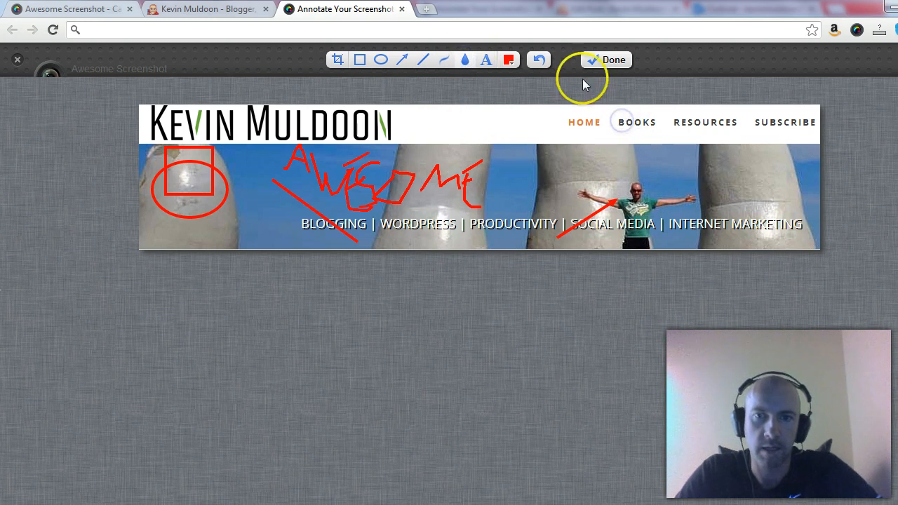
left_click_drag(619, 123, 628, 122)
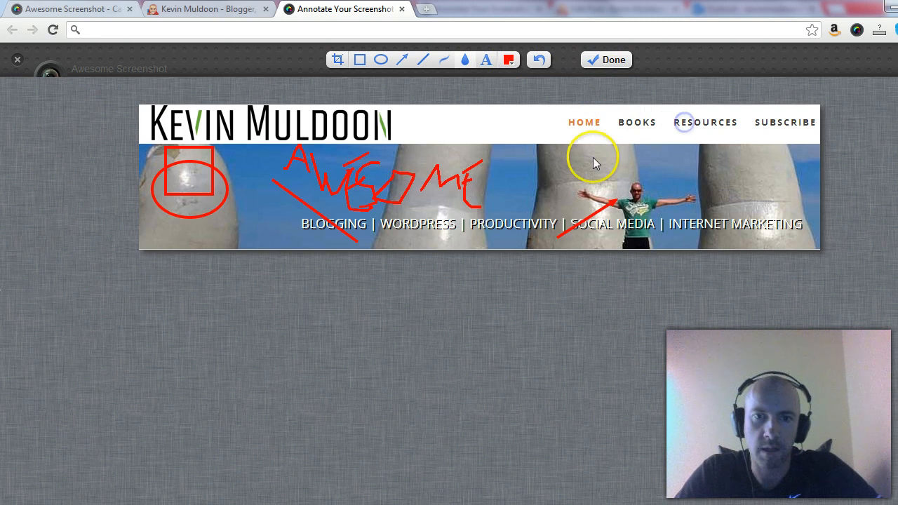
left_click(425, 60)
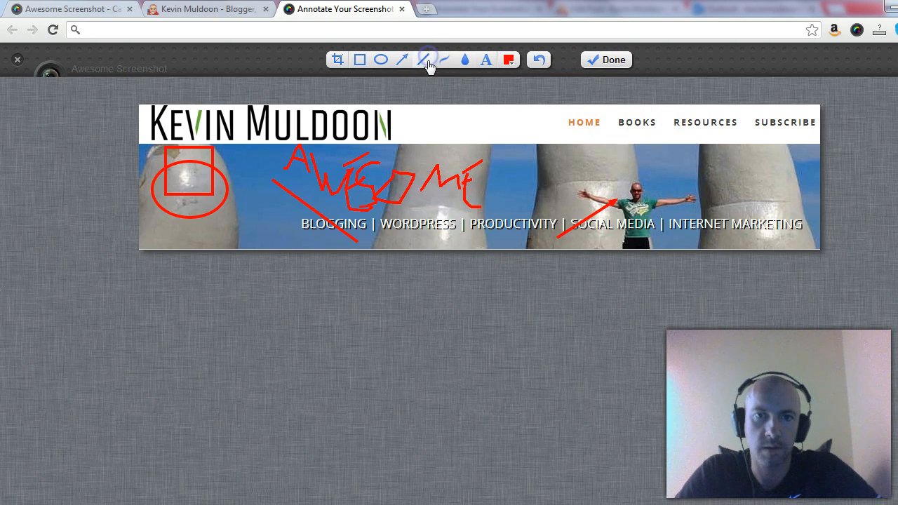
- Add a red text label reading 'Awesome Screenshot' above the man in the banner
left_click(658, 129)
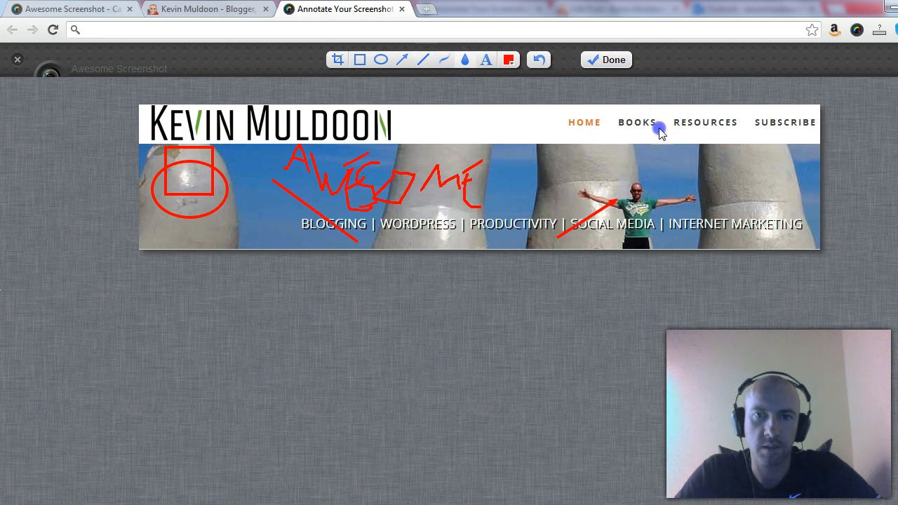
left_click(486, 61)
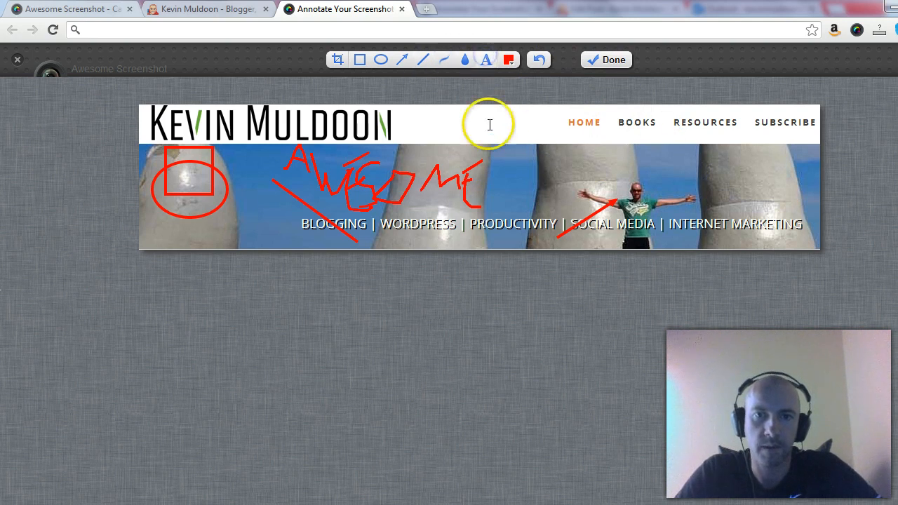
left_click(617, 167)
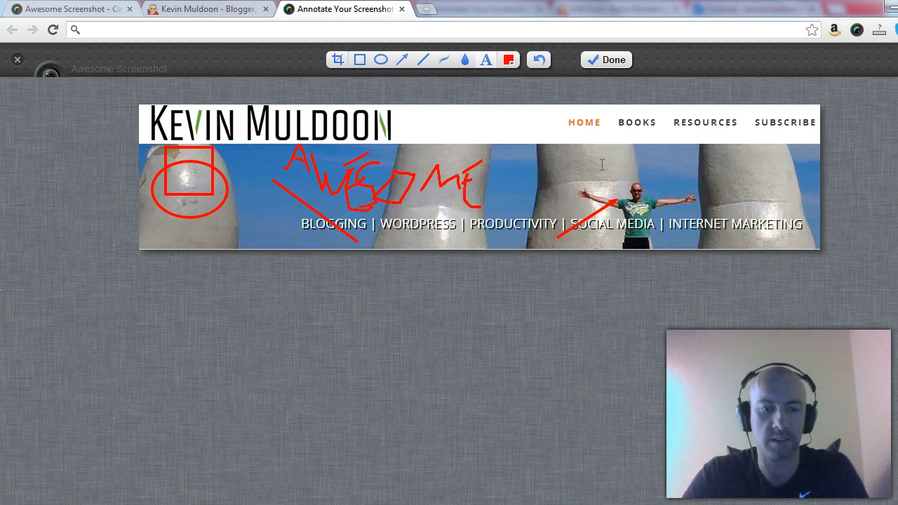
type("Awesome Screens")
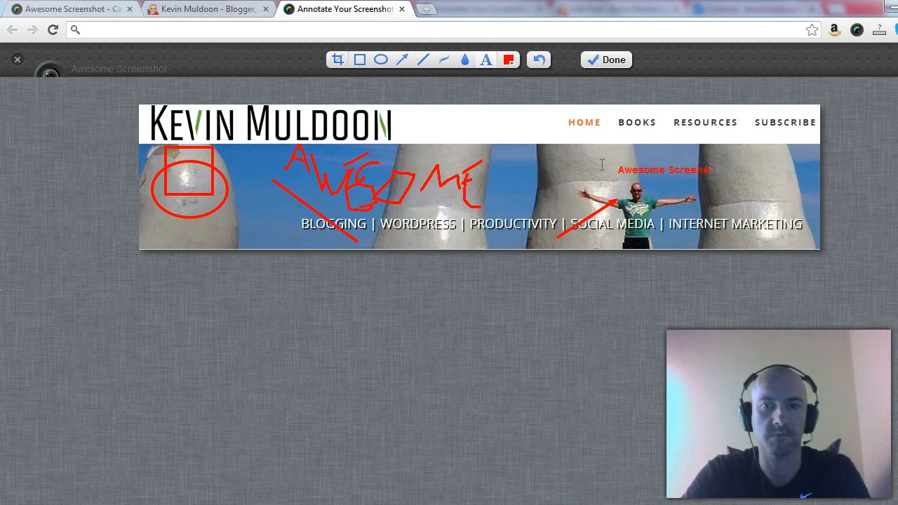
left_click(603, 161)
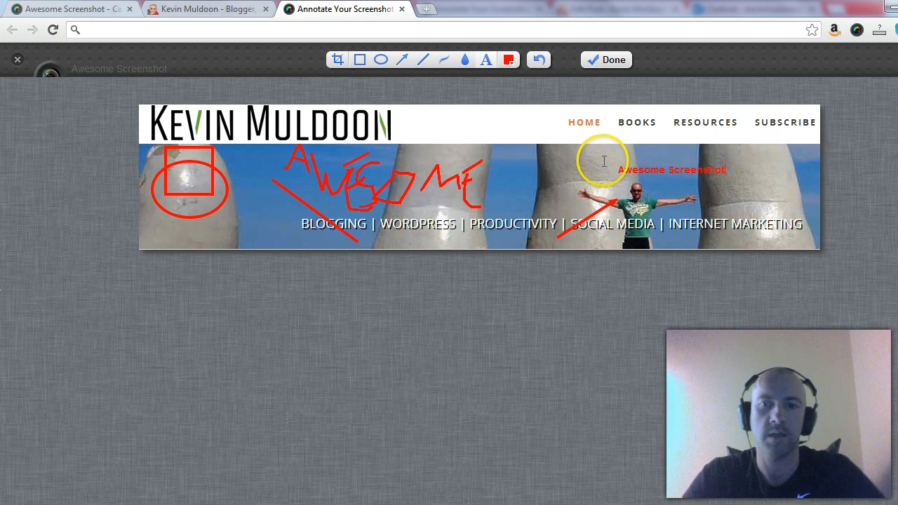
- Paint the Blur tool across the BOOKS link in the navigation bar
left_click(473, 69)
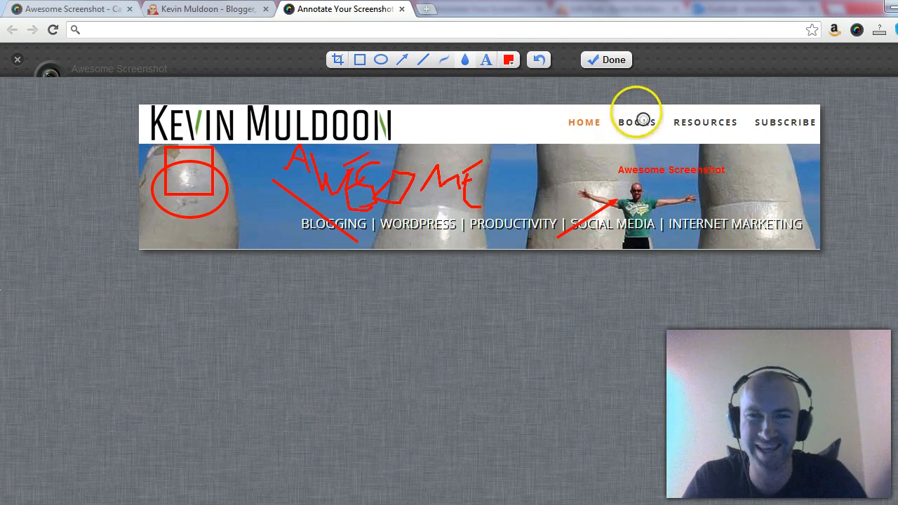
left_click_drag(611, 116, 612, 117)
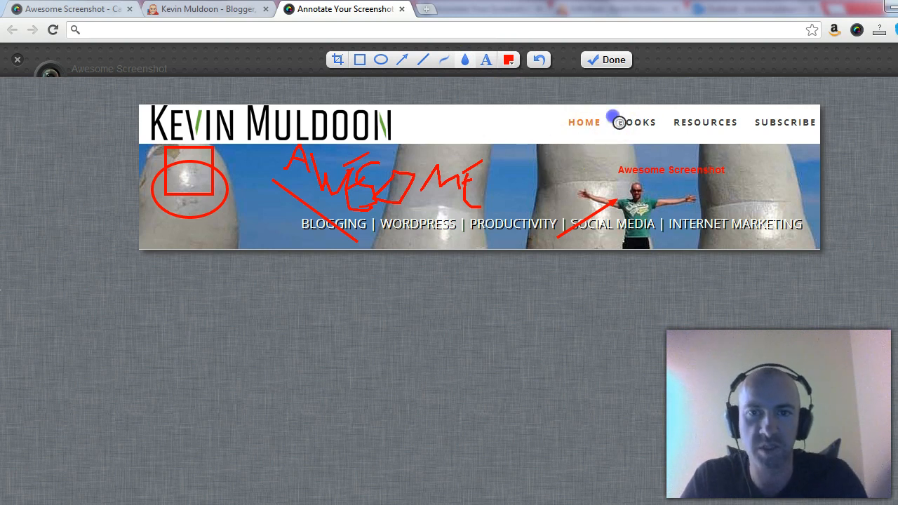
mouse_move(620, 123)
left_mouse_down()
mouse_move(664, 119)
mouse_move(628, 120)
mouse_move(650, 130)
mouse_move(628, 120)
mouse_move(636, 120)
left_mouse_up()
left_click(487, 60)
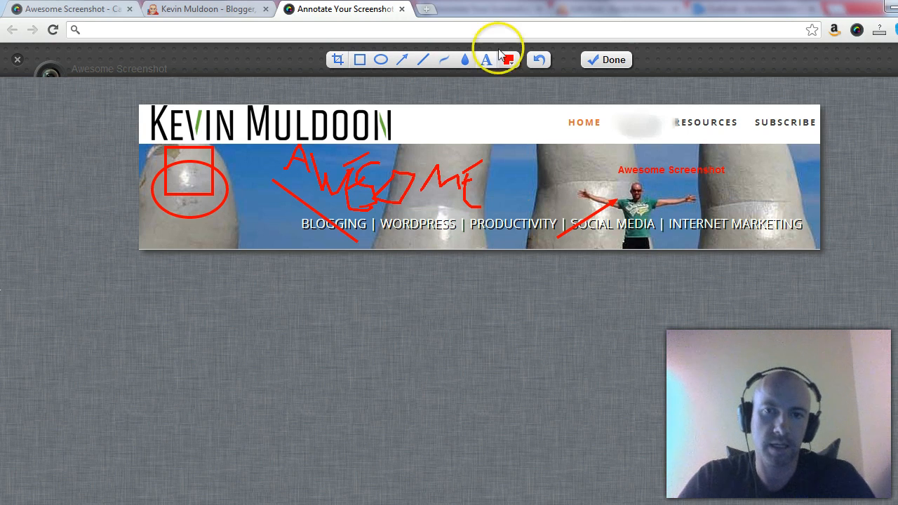
- Undo to strip the BOOKS blur, the text label and the last AWESOME stroke
left_click(539, 65)
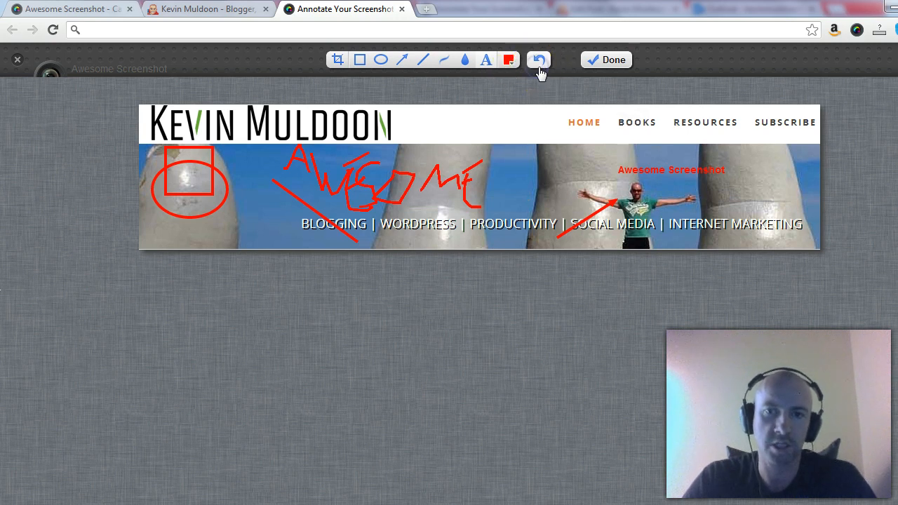
left_click(461, 61)
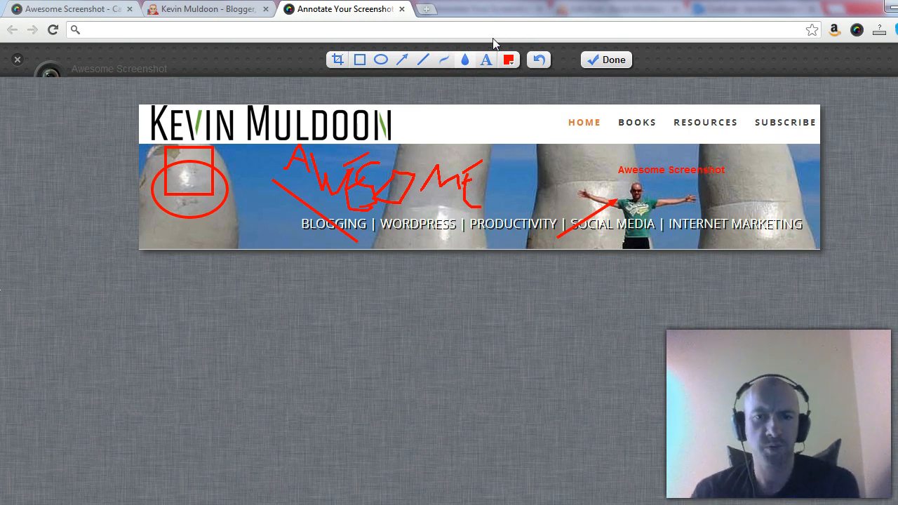
left_click(537, 59)
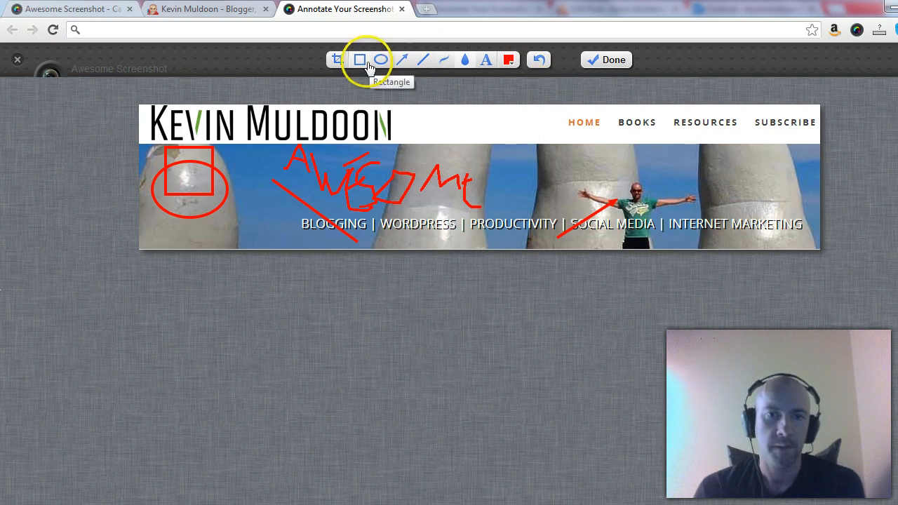
- After abandoning two false-start crop attempts, crop the blog header to its left portion
left_click(338, 59)
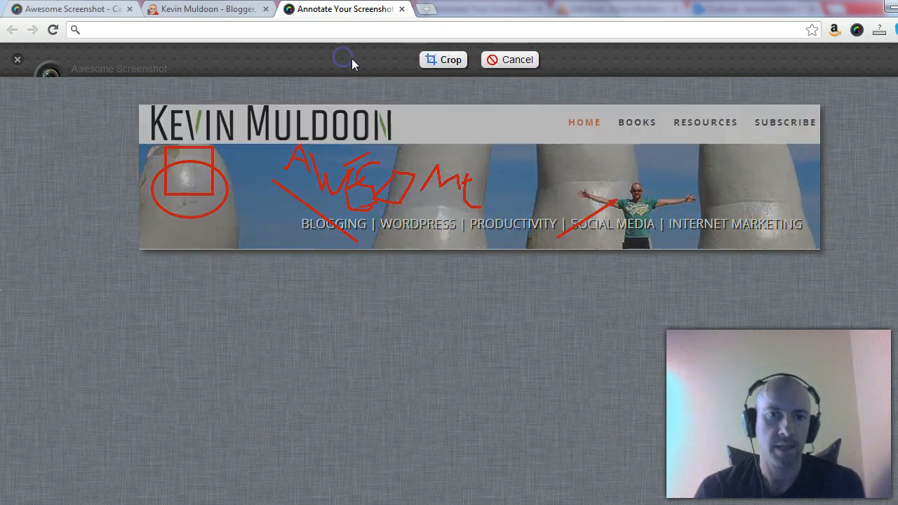
left_click(503, 62)
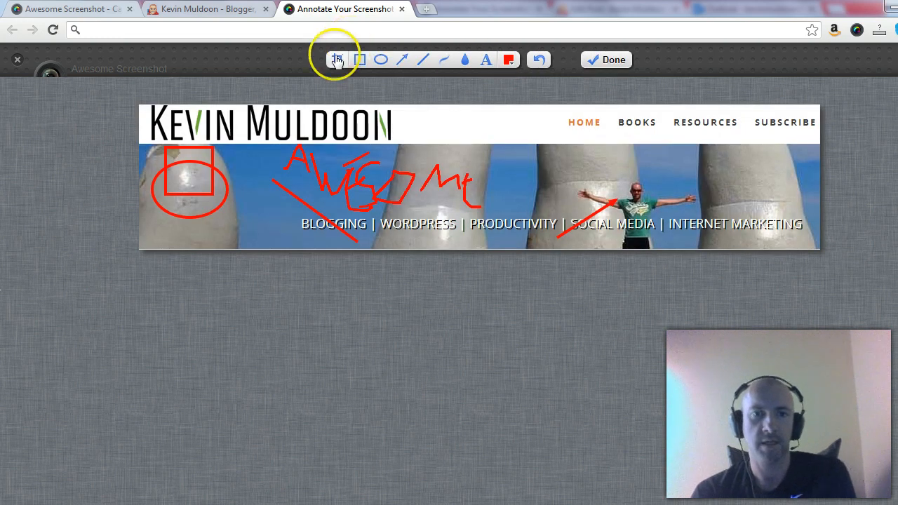
left_click(338, 60)
left_click(443, 62)
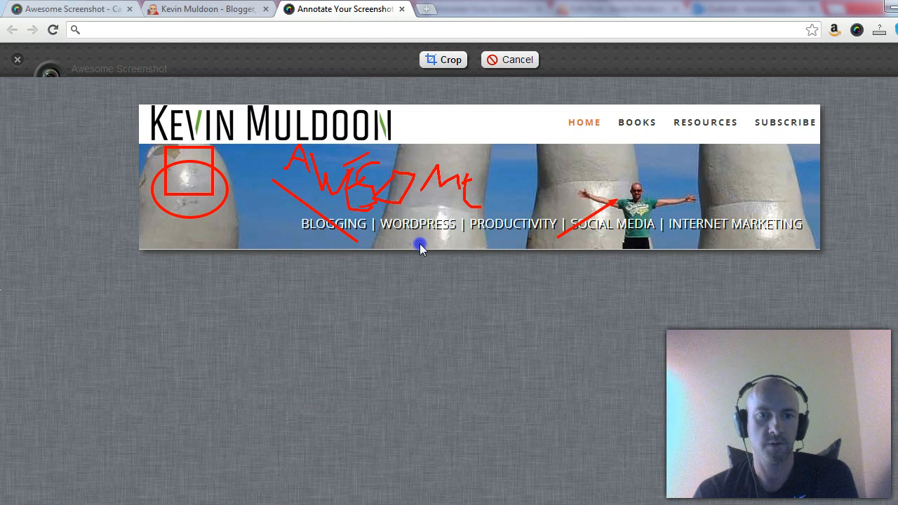
left_click(436, 58)
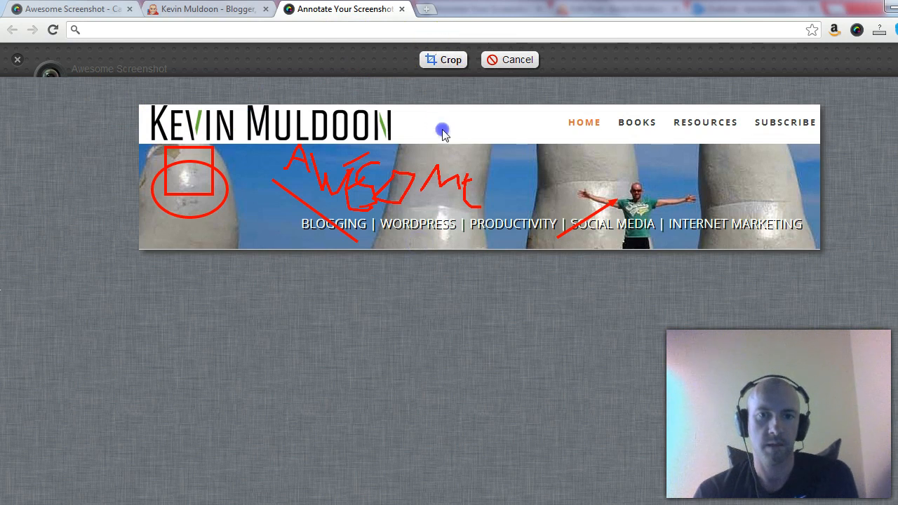
left_click(453, 60)
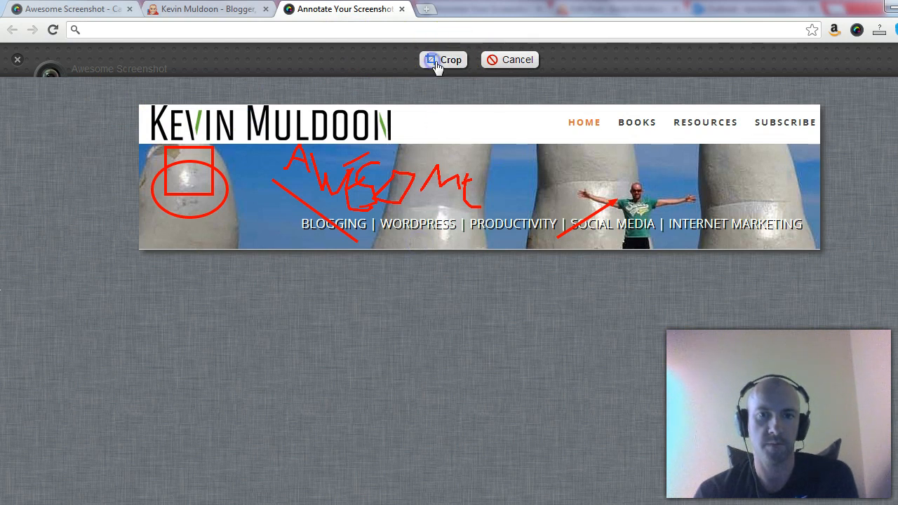
left_click(514, 61)
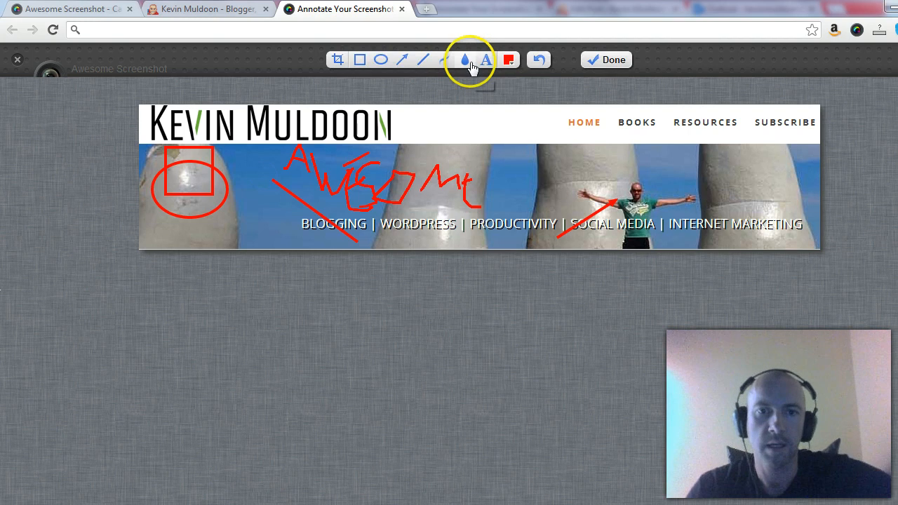
left_click(335, 61)
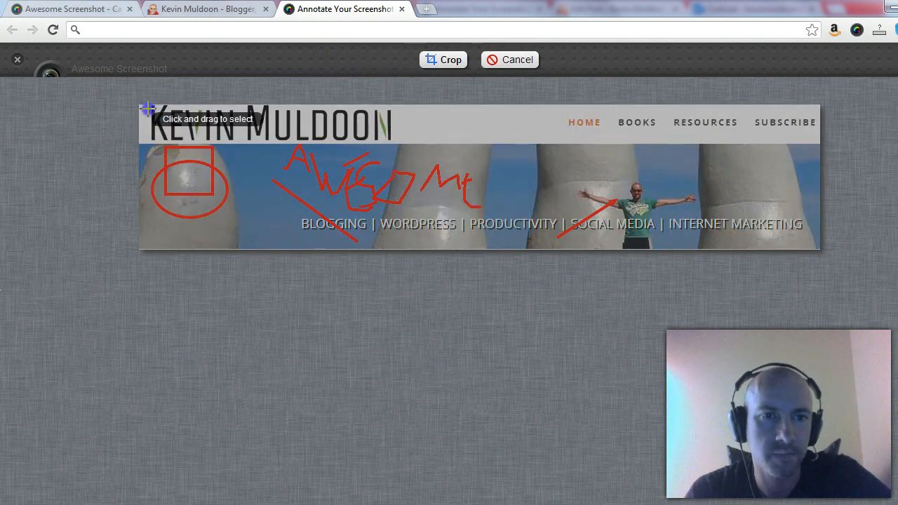
left_click_drag(147, 109, 639, 246)
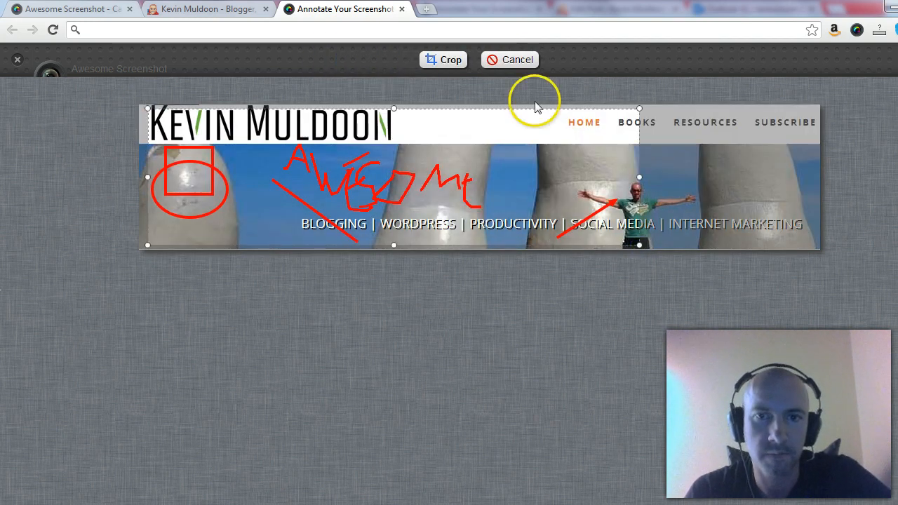
left_click(441, 60)
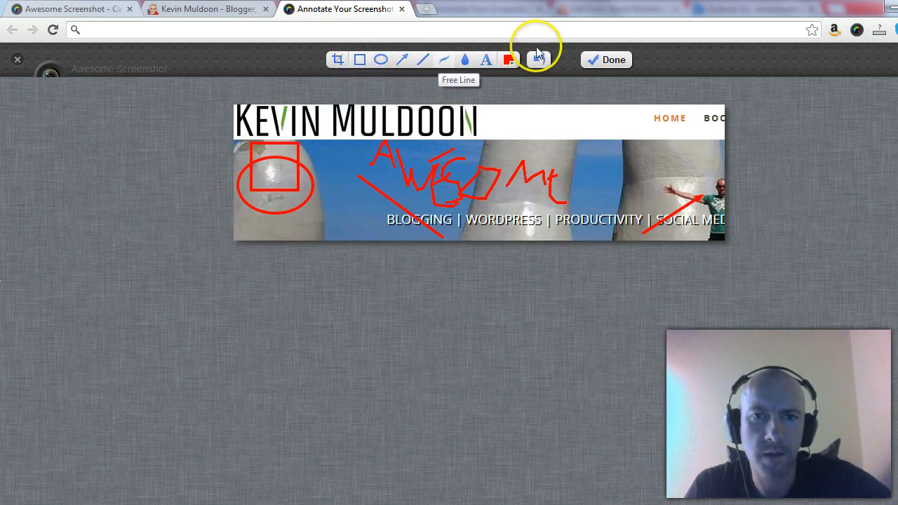
- Finish editing and view the option for saving permanently on Diigo.com
left_click(607, 61)
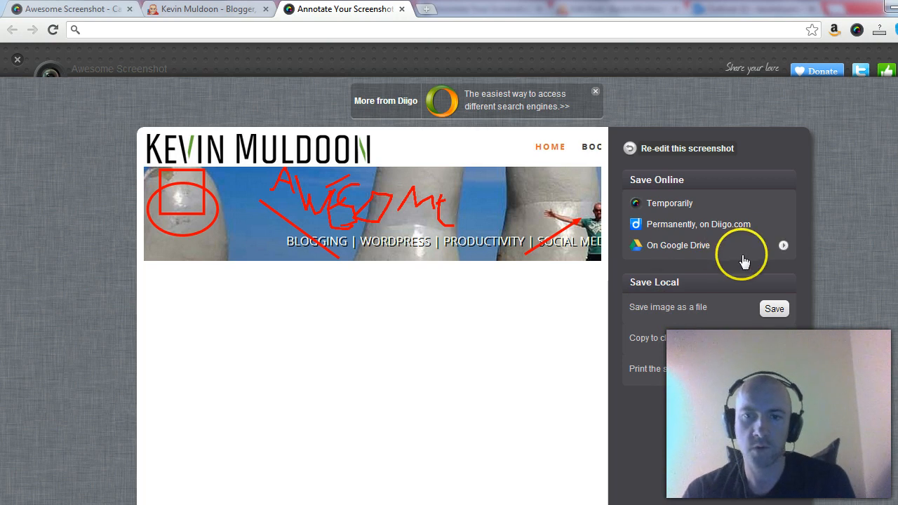
left_click(745, 226)
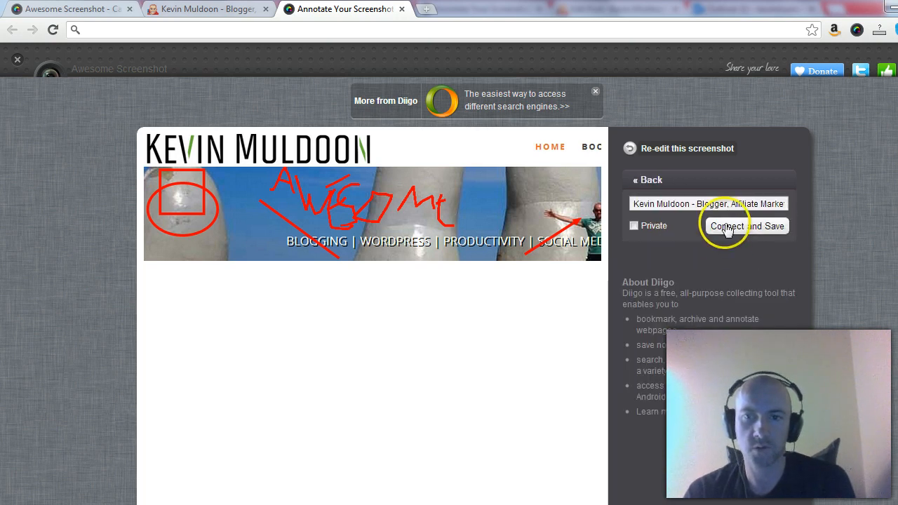
left_click(650, 181)
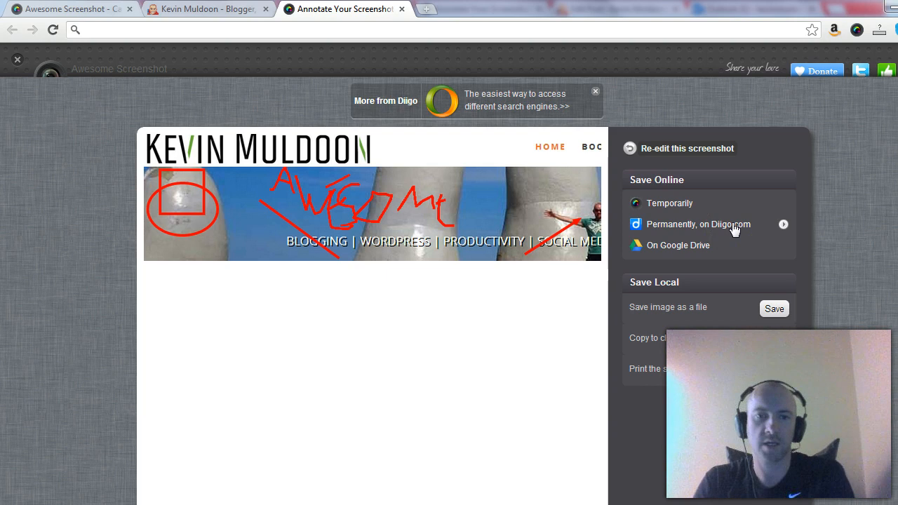
- Preview the Diigo sign-in, then return to the save list and pick temporary online saving
left_click(783, 226)
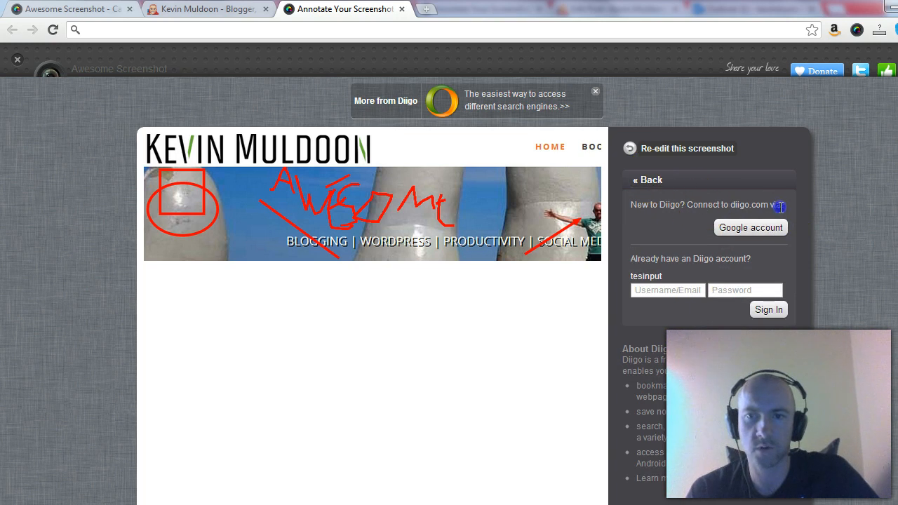
left_click(649, 181)
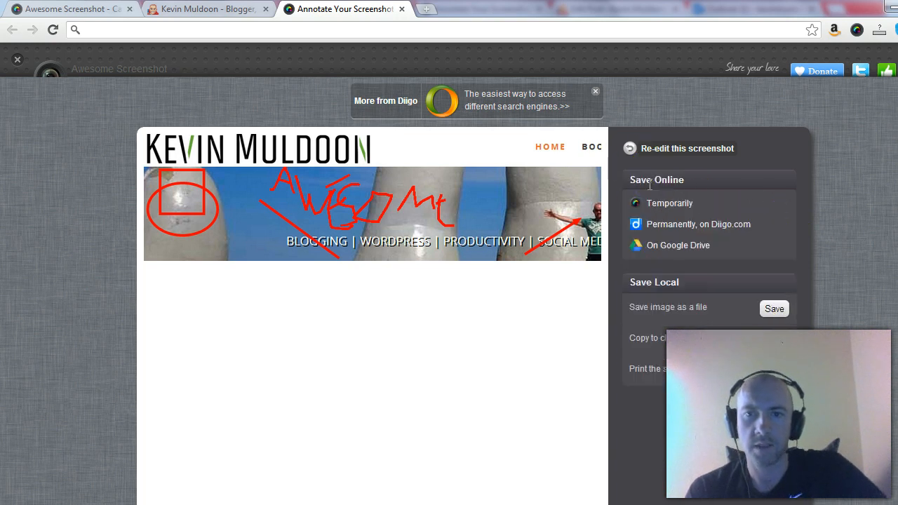
left_click(691, 204)
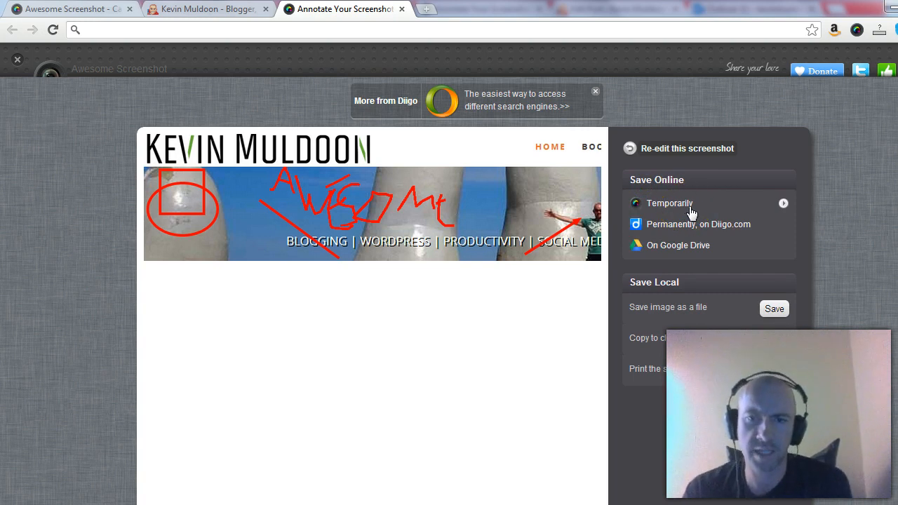
- Upload the screenshot temporarily to awesomescreenshot.com
left_click(781, 205)
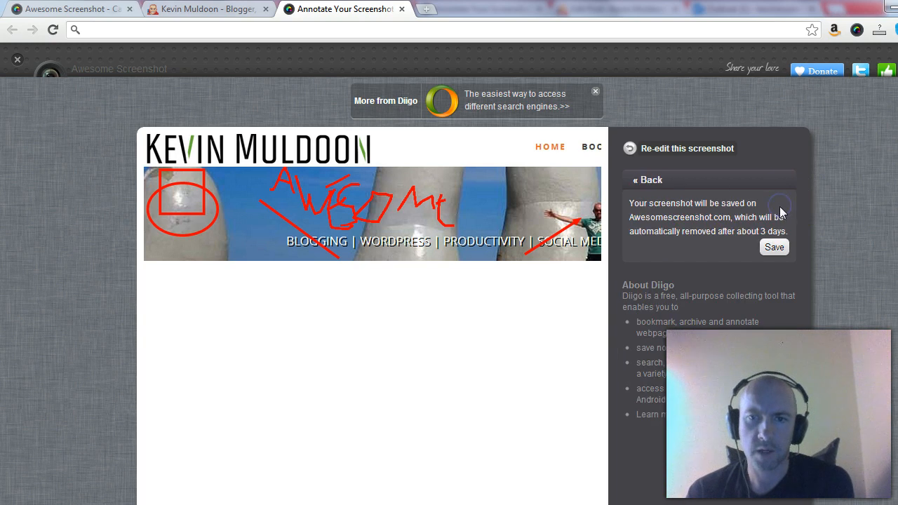
left_click(639, 180)
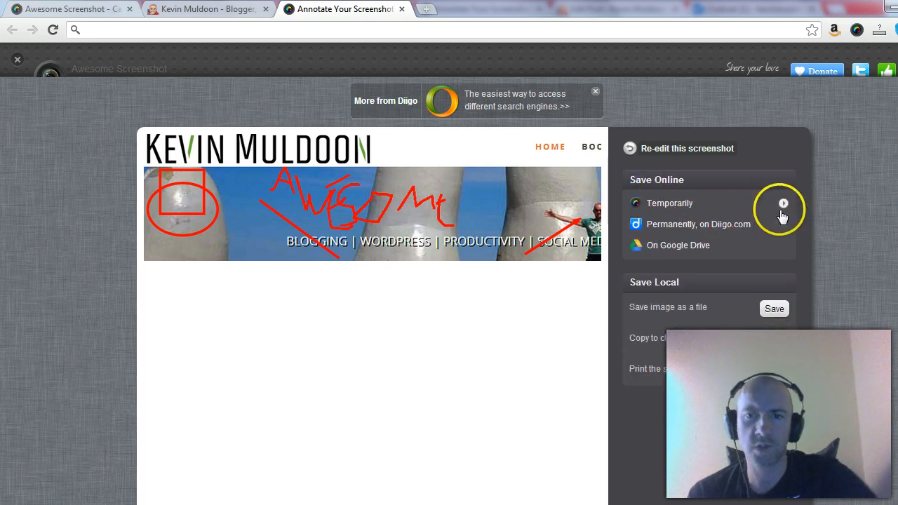
left_click(781, 207)
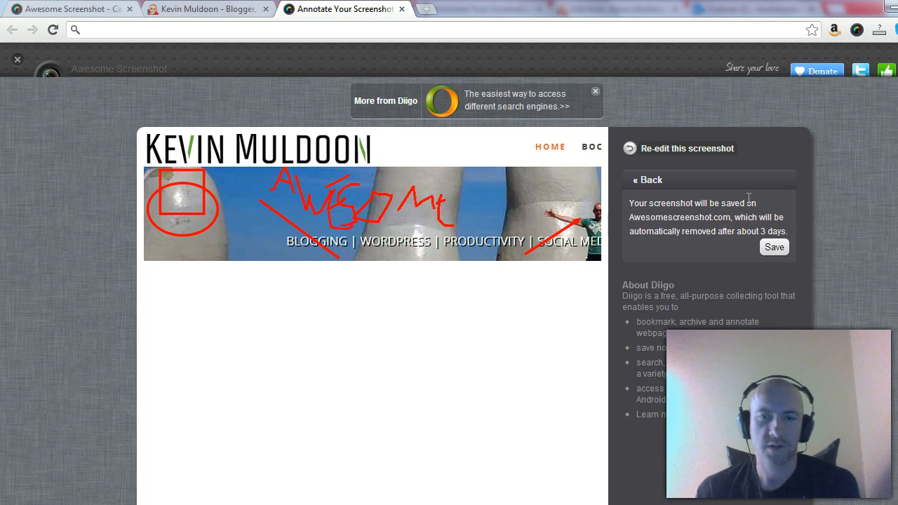
left_click(775, 247)
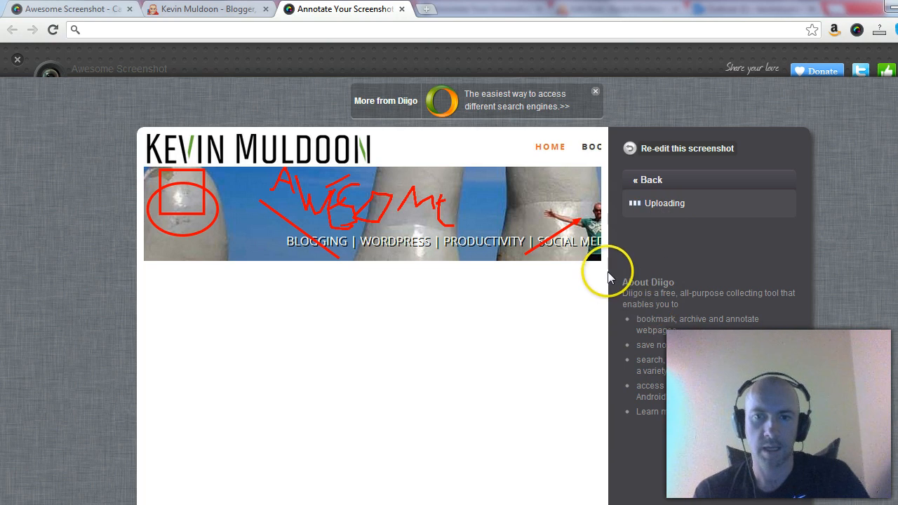
- Copy the shareable Image Link and load it in a new browser tab
left_click(695, 253)
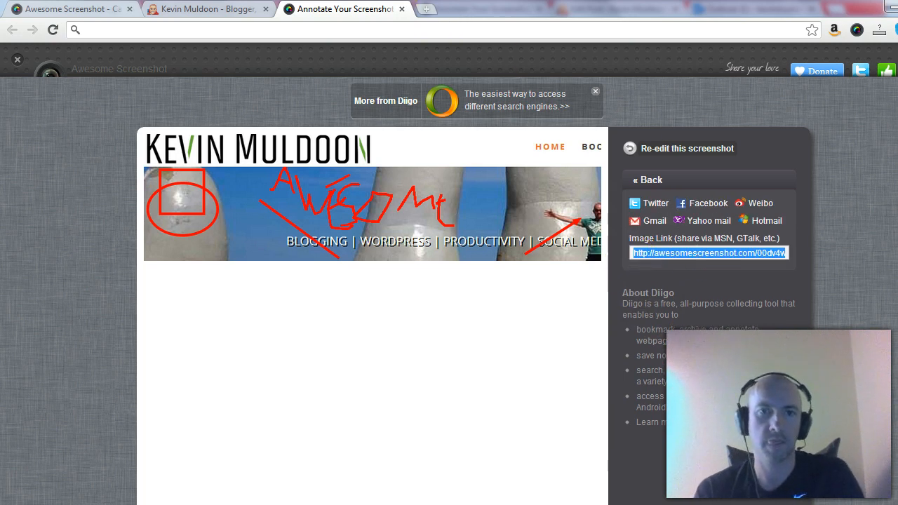
left_click(430, 10)
type("http://awesomescreenshot.com/00dv4wn0f")
key("Return")
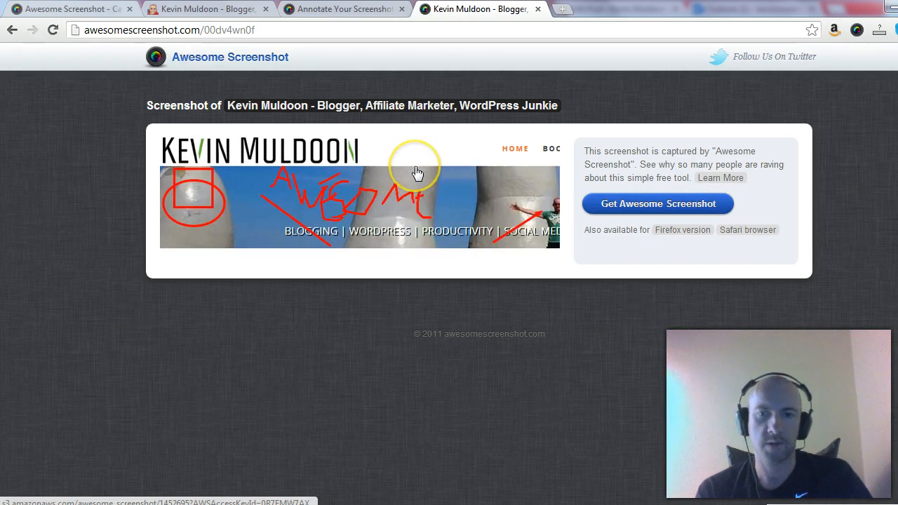
- Copy the uploaded image's direct URL and load the raw image in the tab
right_click(444, 203)
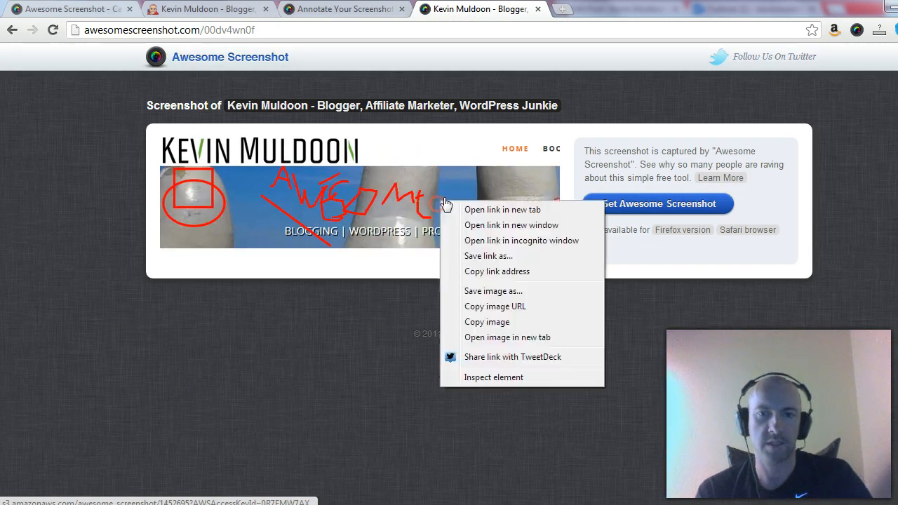
left_click(495, 306)
left_click(355, 32)
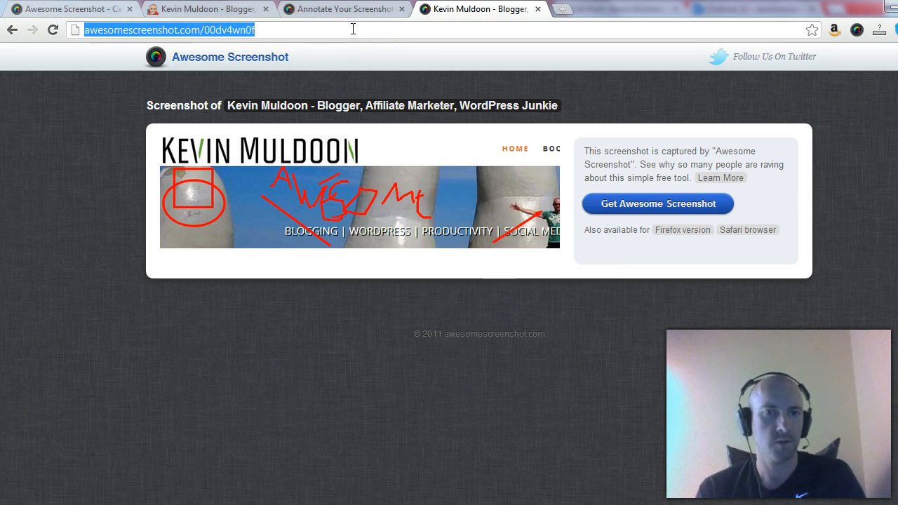
key("ctrl+v")
key("Return")
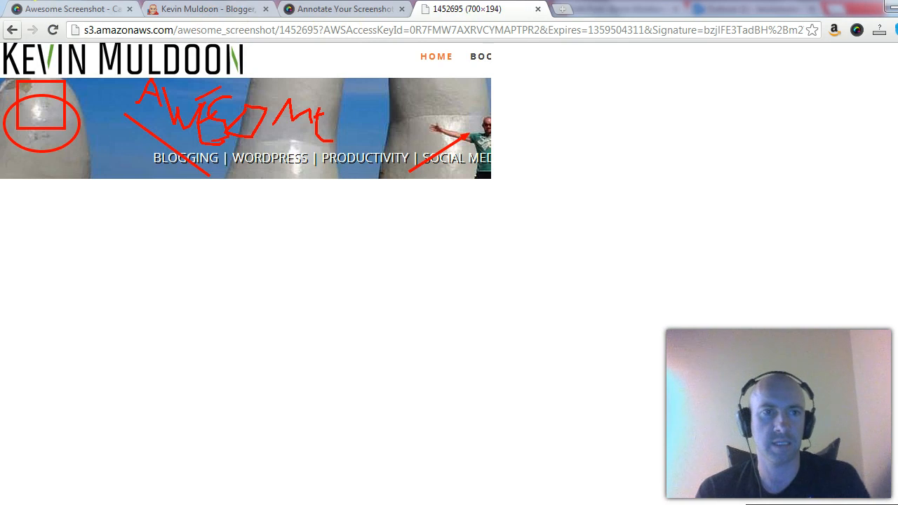
- Return the editor to its save choices and close the shared screenshot tab
left_click(12, 30)
left_click(319, 8)
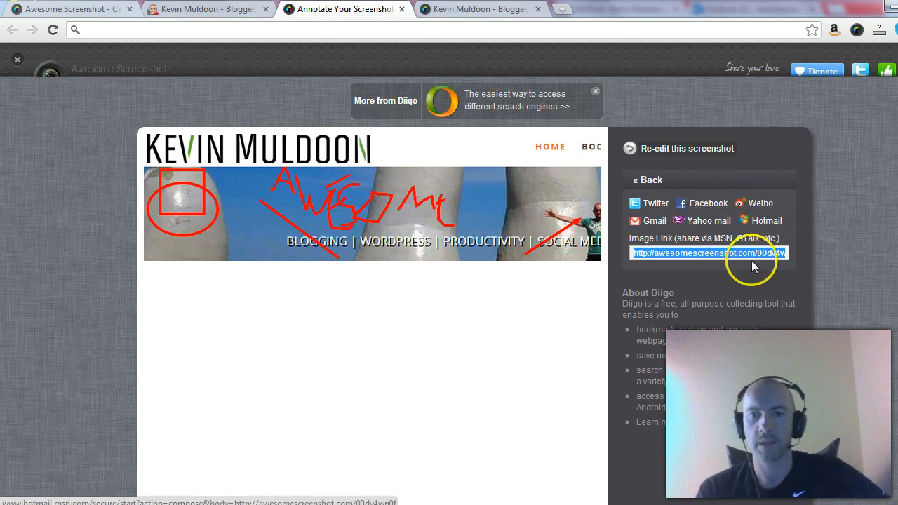
left_click(648, 182)
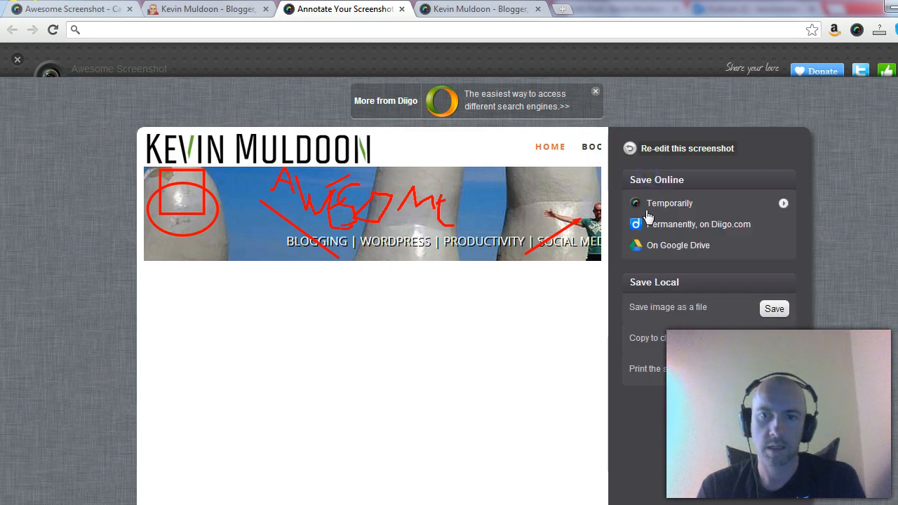
left_click(523, 11)
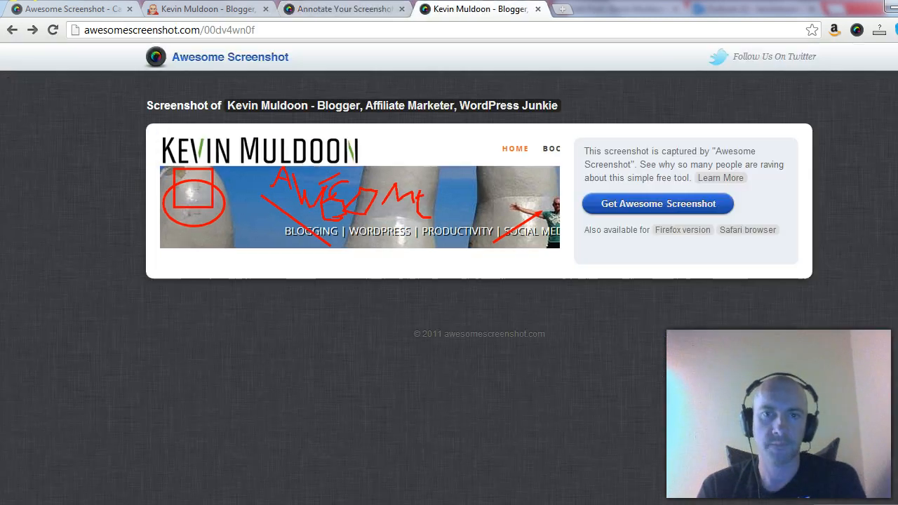
left_click(538, 9)
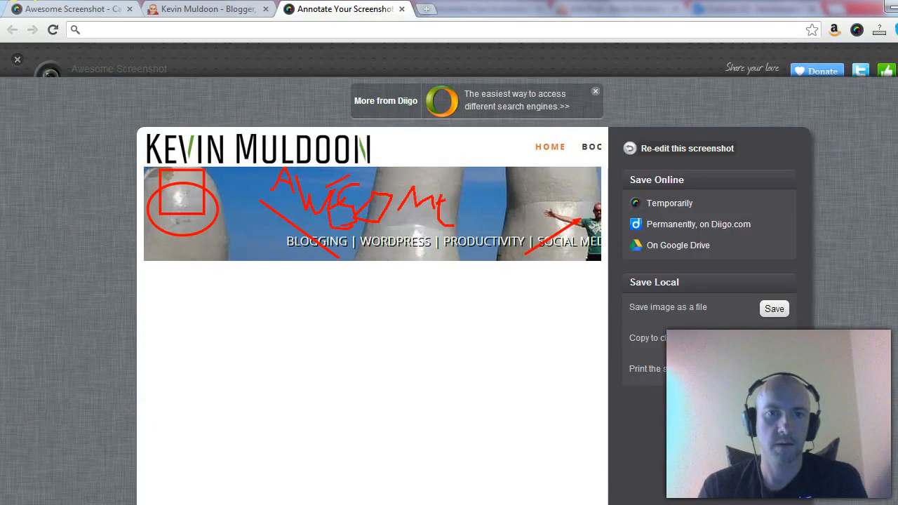
- Close the Annotate Your Screenshot tab and show the awesomescreenshot.com homepage
left_click(402, 10)
left_click(74, 10)
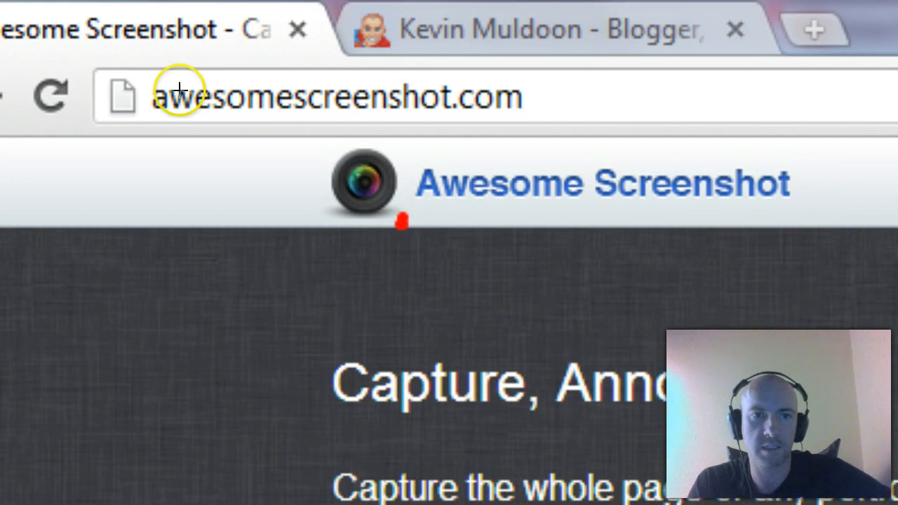
left_click_drag(153, 79, 333, 120)
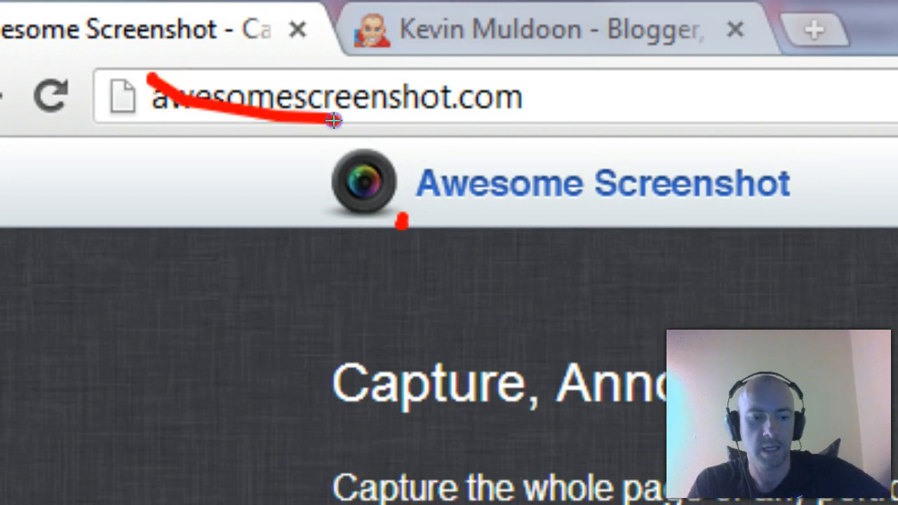
key("ctrl+z")
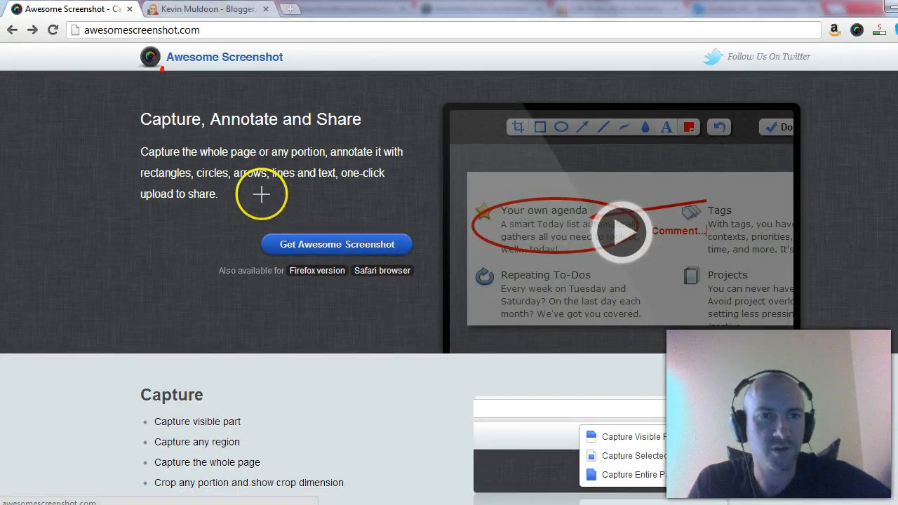
key("Escape")
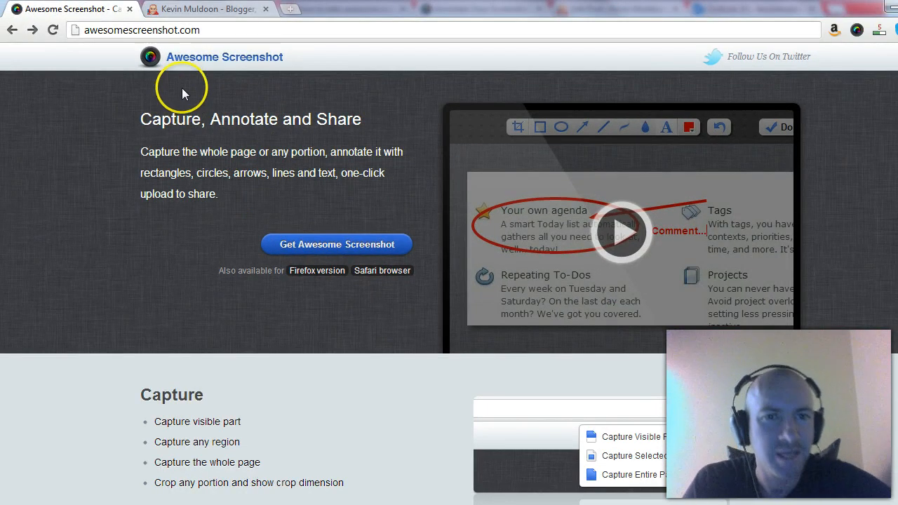